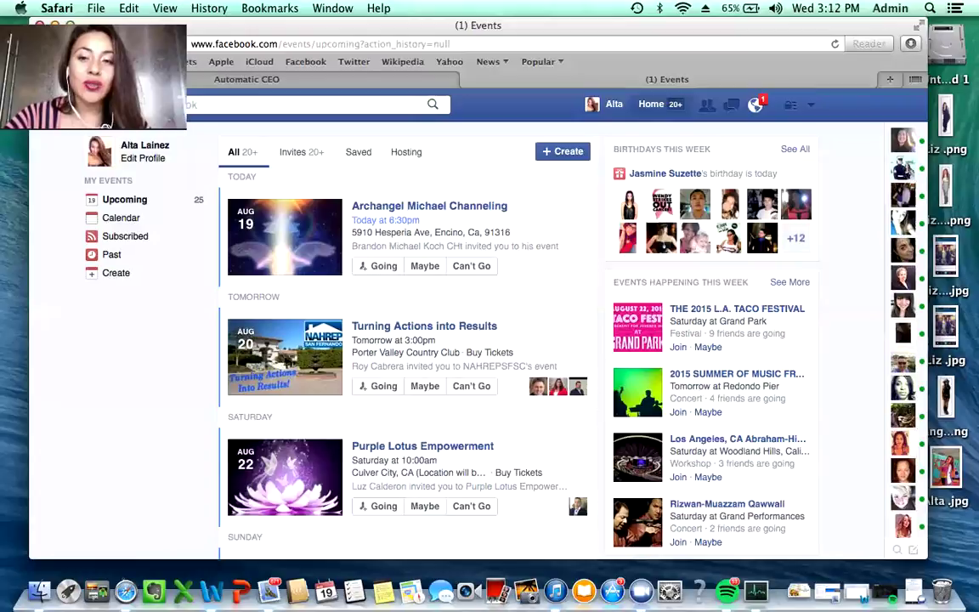
Go back to the home news feed, then open the upcoming Events page
left_click(105, 119)
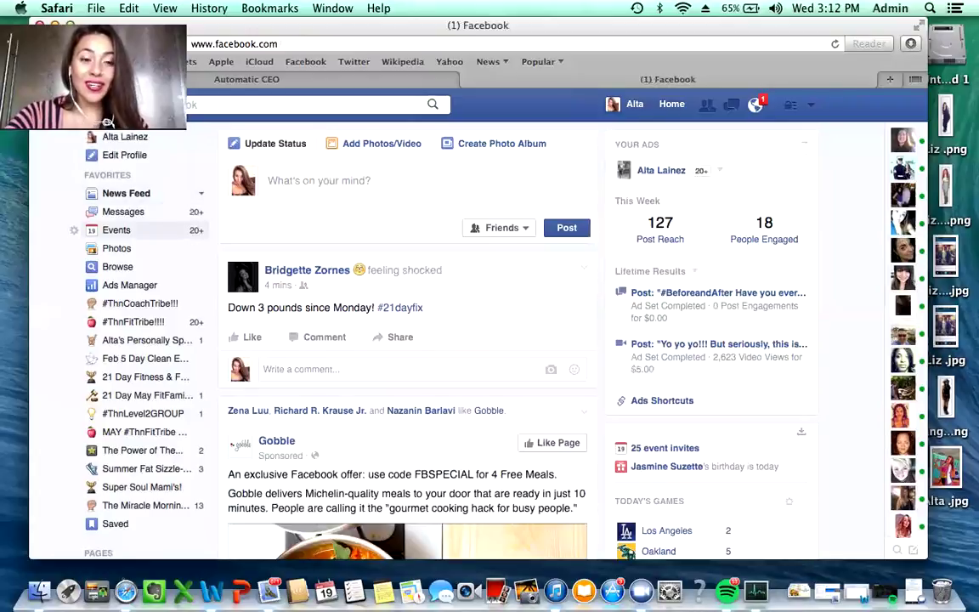
left_click(116, 230)
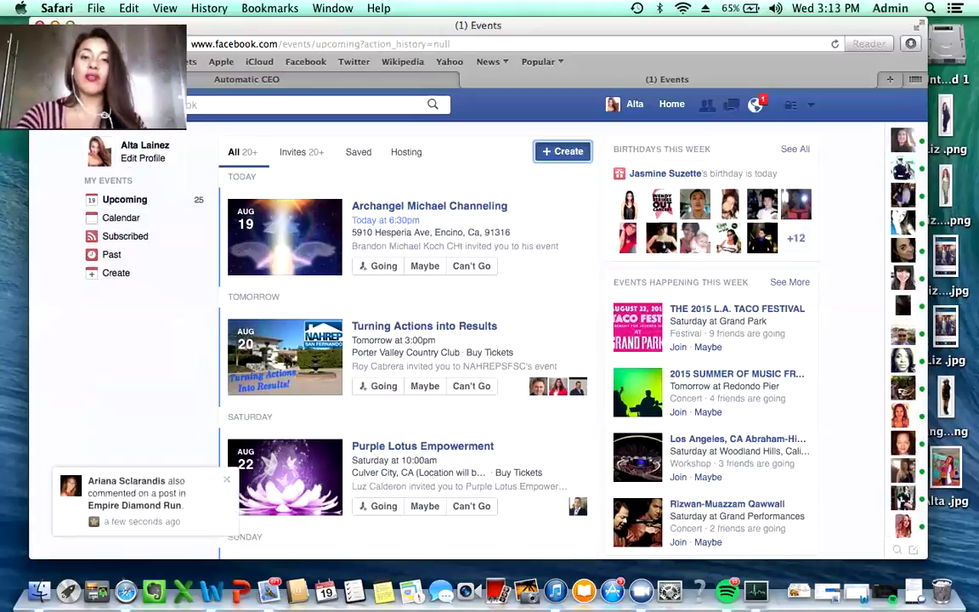
Start creating a new private event from the Events page
left_click(562, 151)
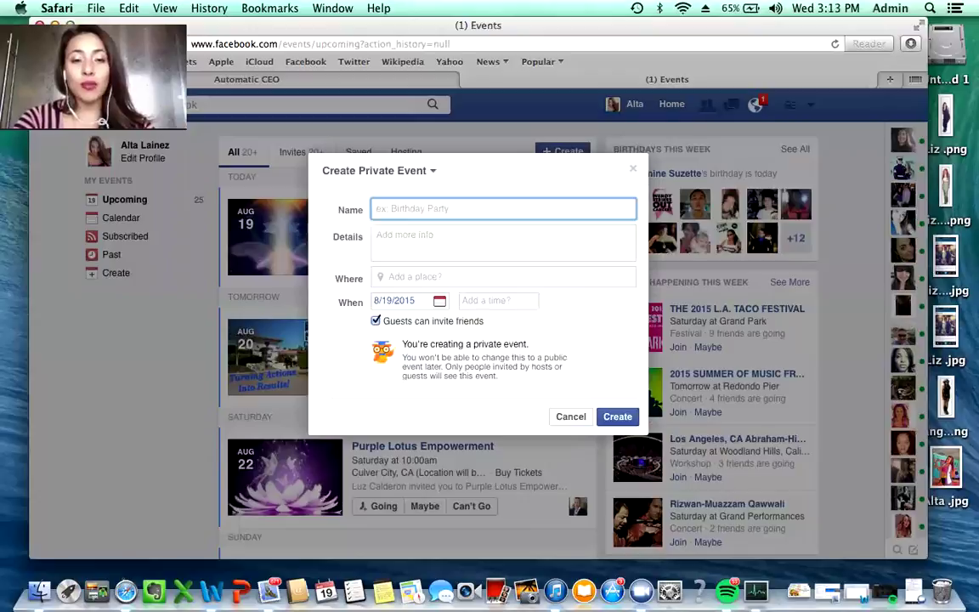
Name the event '7 Day Free Clean Eating Challenge!' and set its date to August 24, 2015
type("7 ")
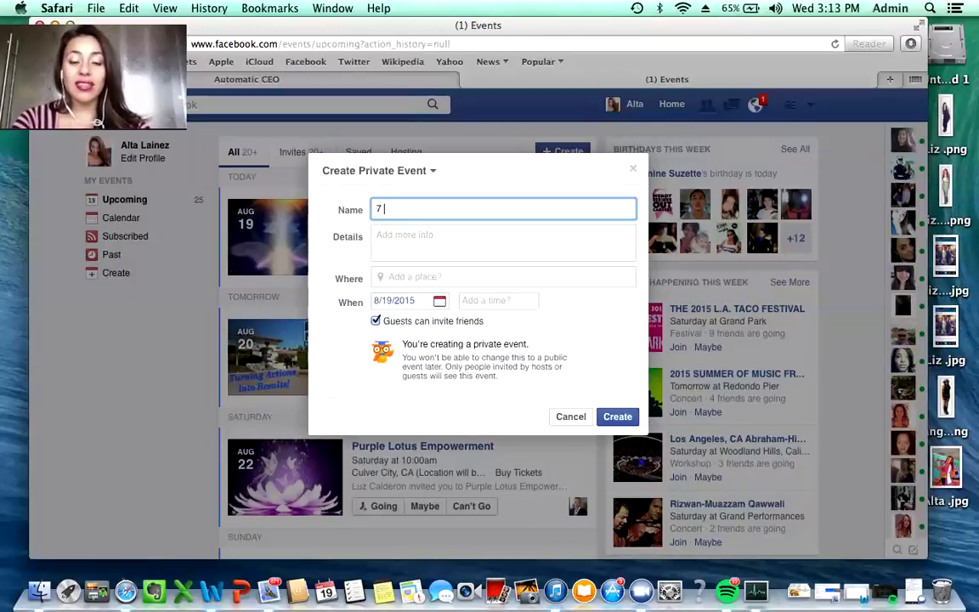
type("Day ")
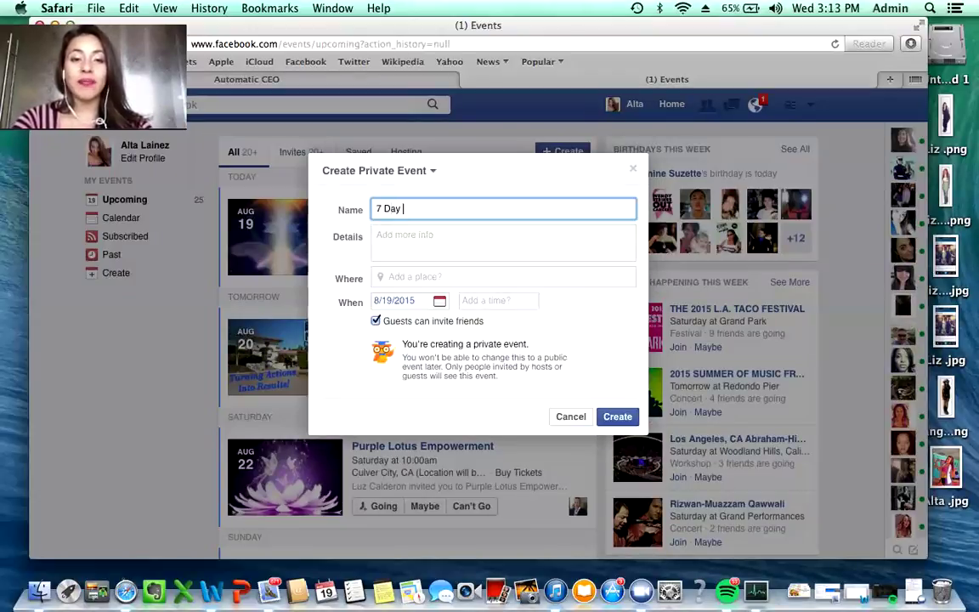
type("Free Clean Eat")
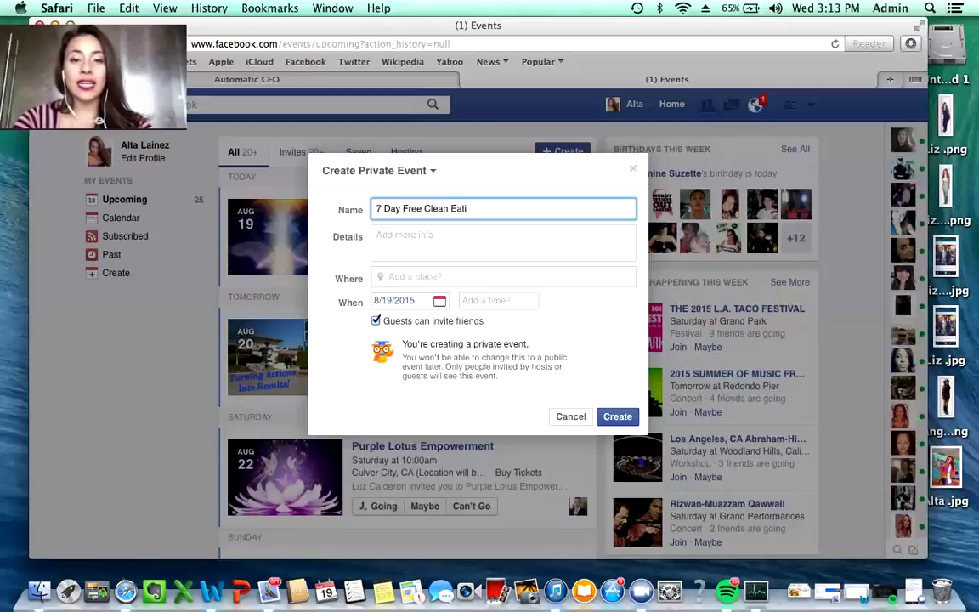
type("ing Challenge!")
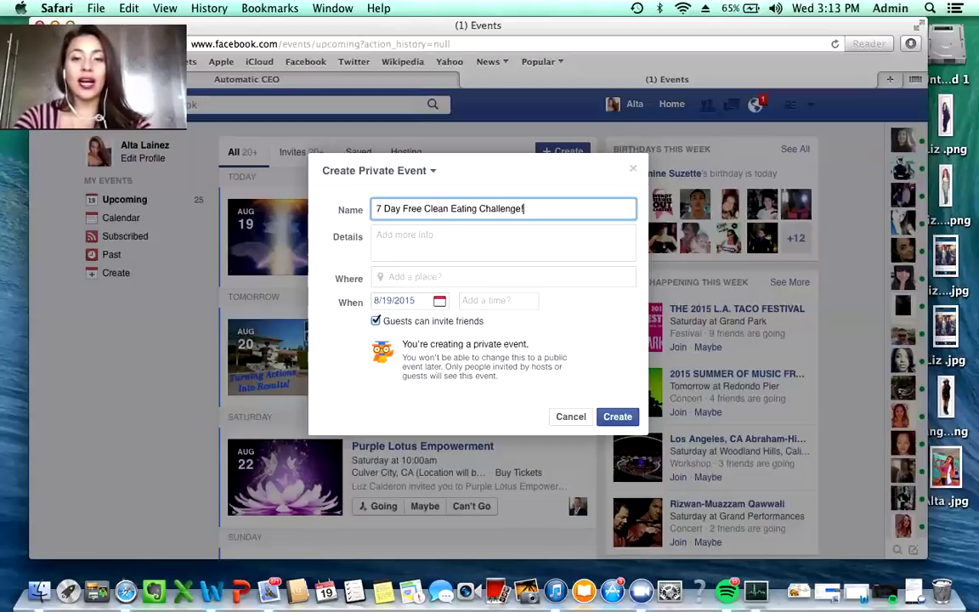
key("Tab")
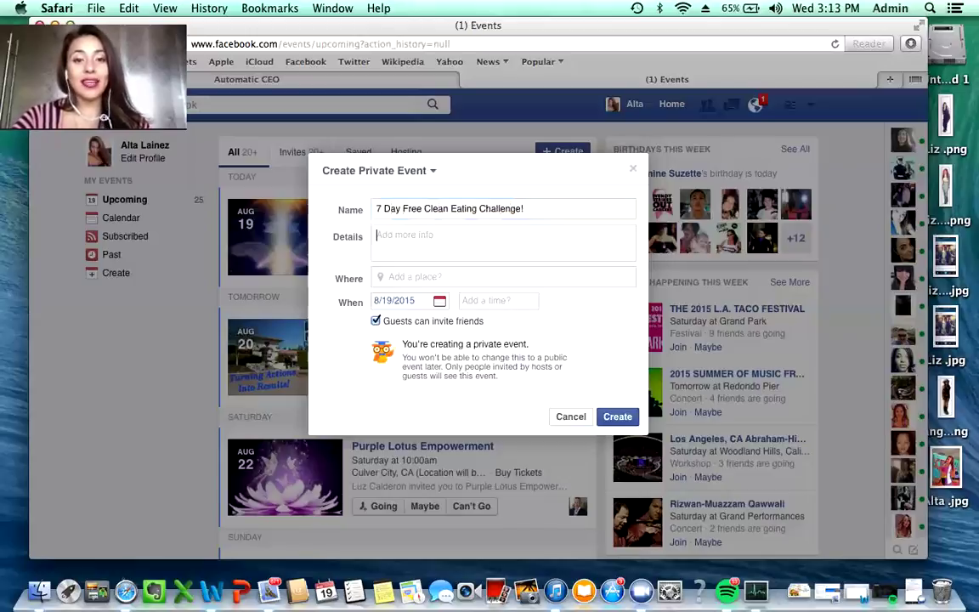
key("Tab")
key("Tab")
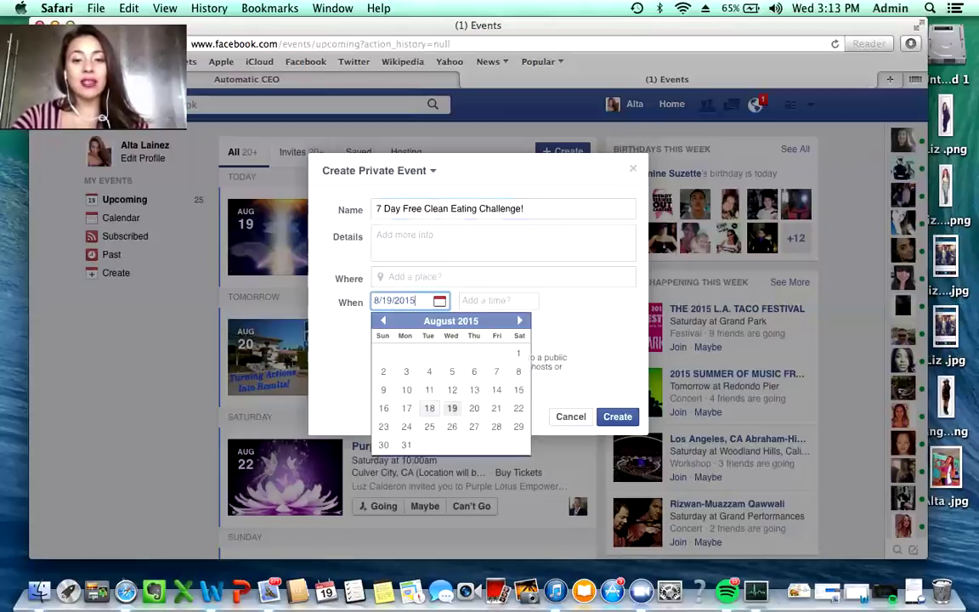
left_click(407, 427)
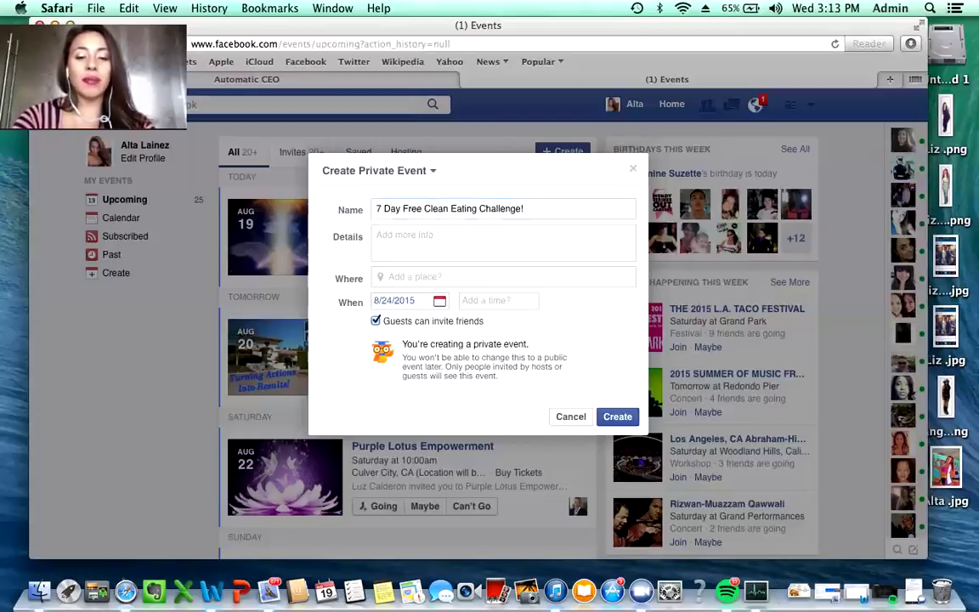
Set the event start time to 10:00 am
type("10:")
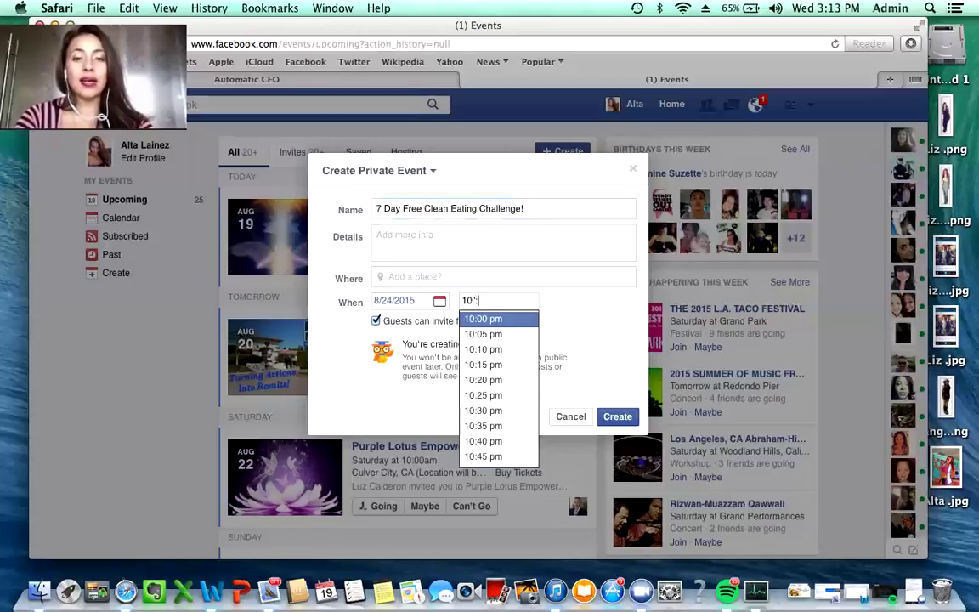
key("BackSpace")
key("BackSpace")
type(":0")
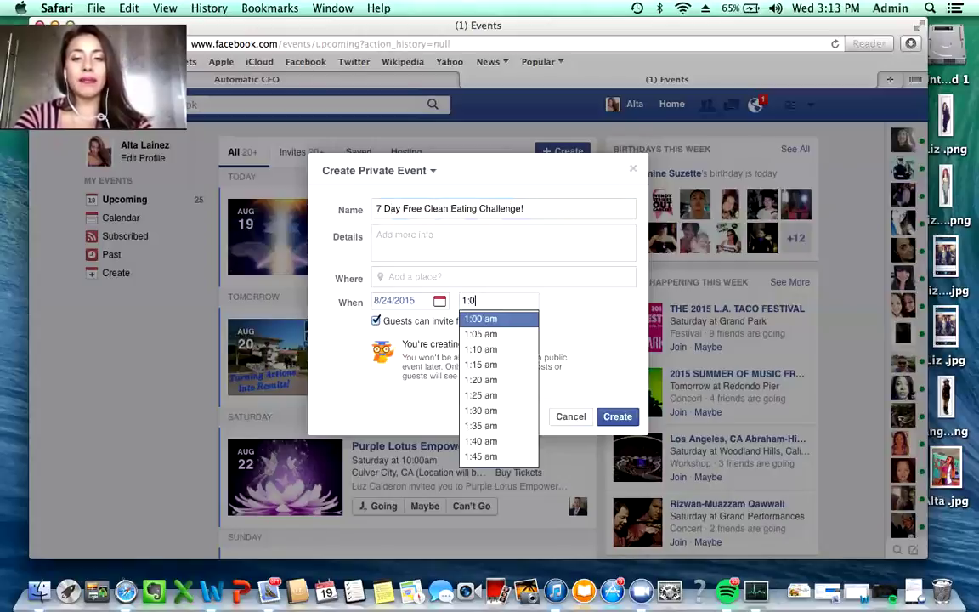
type("0")
key("BackSpace")
key("BackSpace")
key("BackSpace")
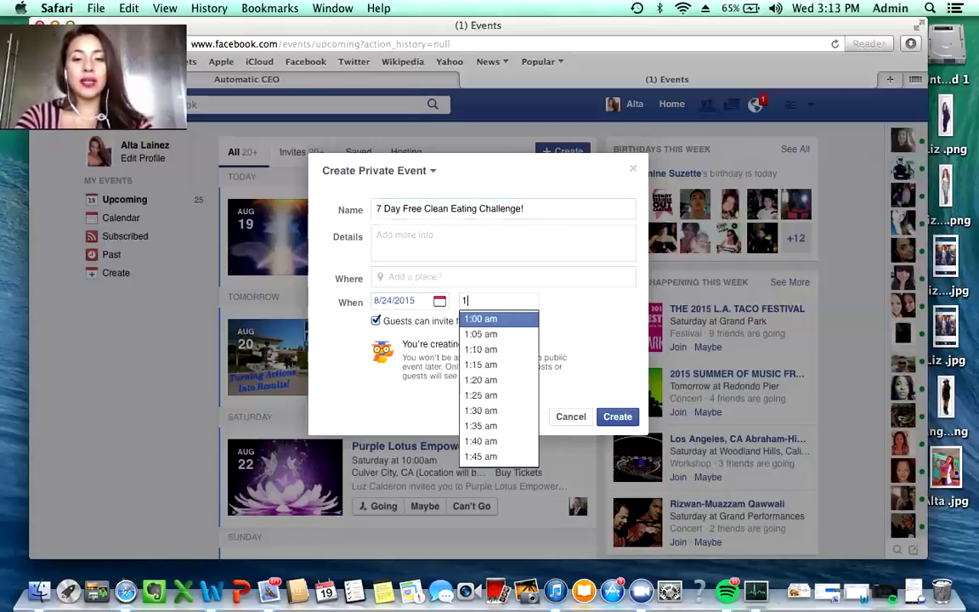
key("BackSpace")
type("3")
key("BackSpace")
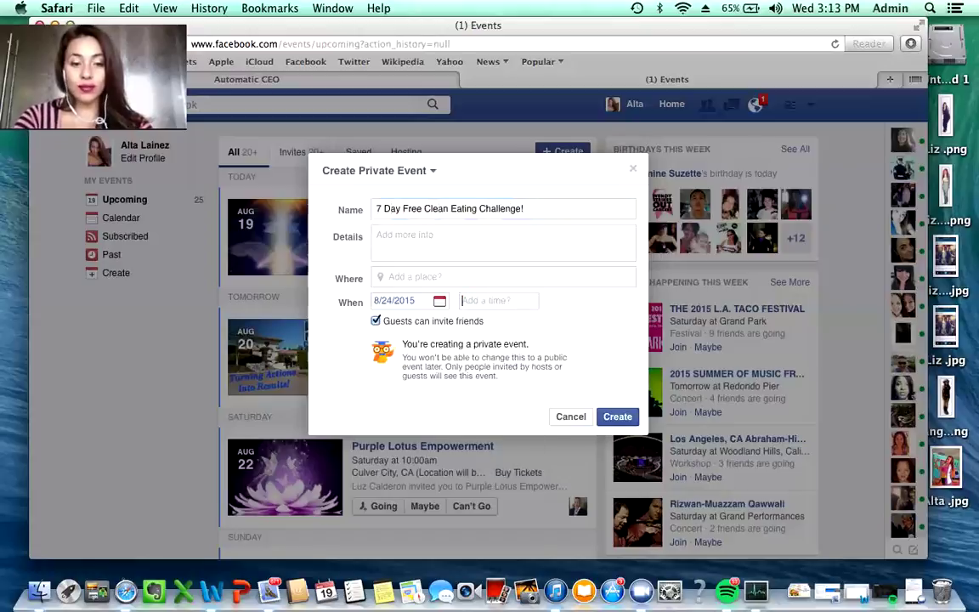
type("10:")
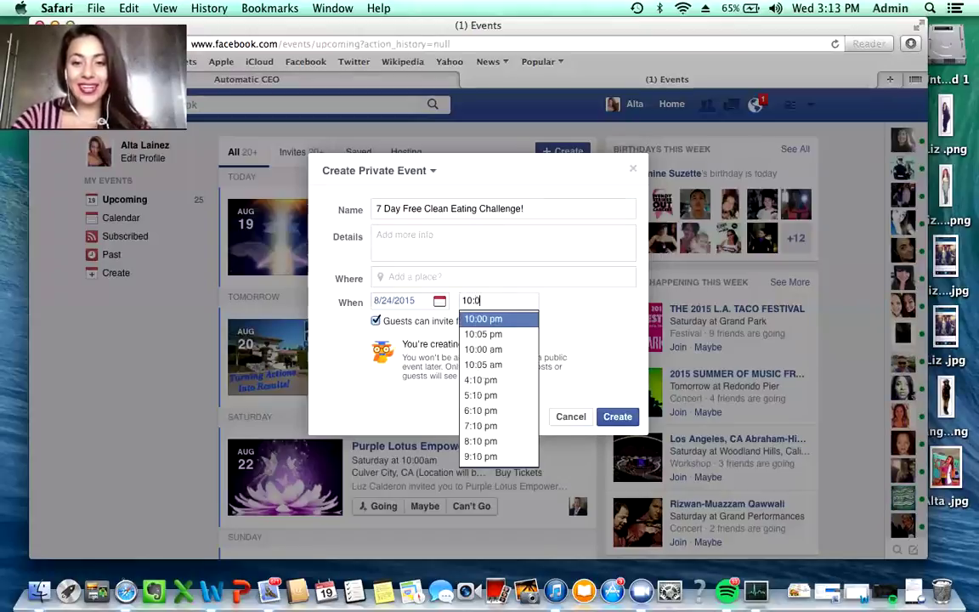
type("0")
key("Return")
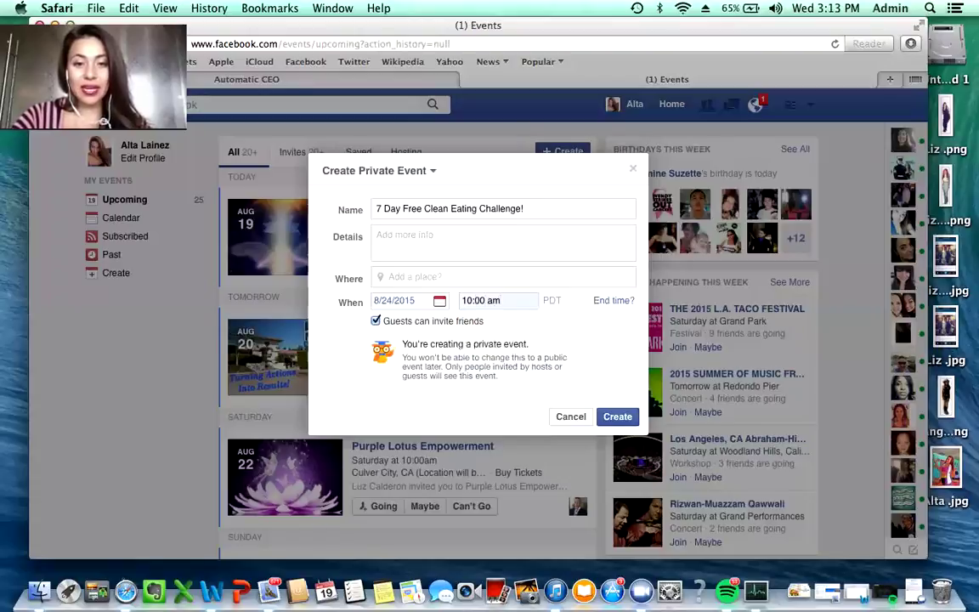
Enter 'Your Home, Your Plate' as a custom location and begin the details with 'Hey'
type("Your")
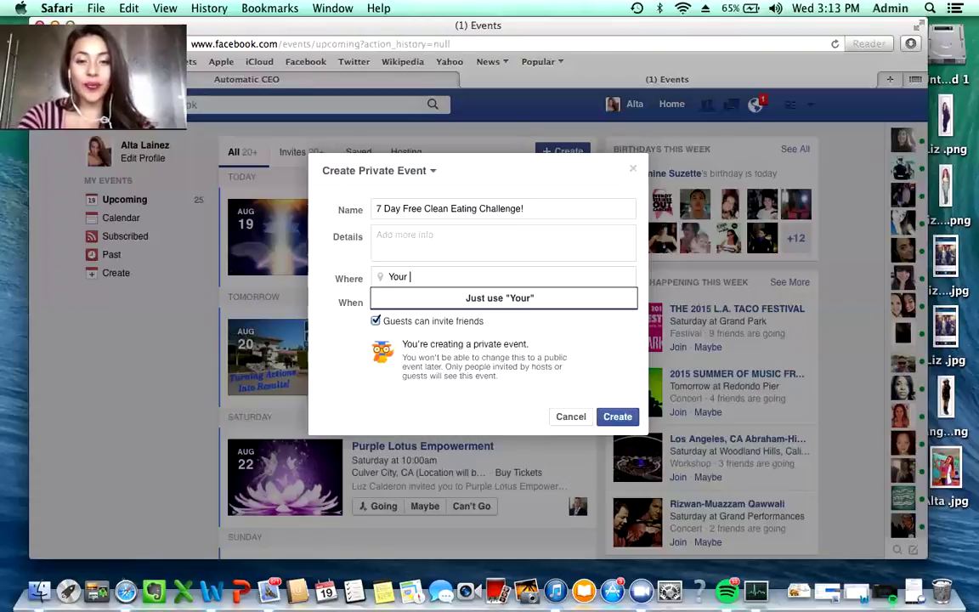
type(" Hme")
key("BackSpace")
key("BackSpace")
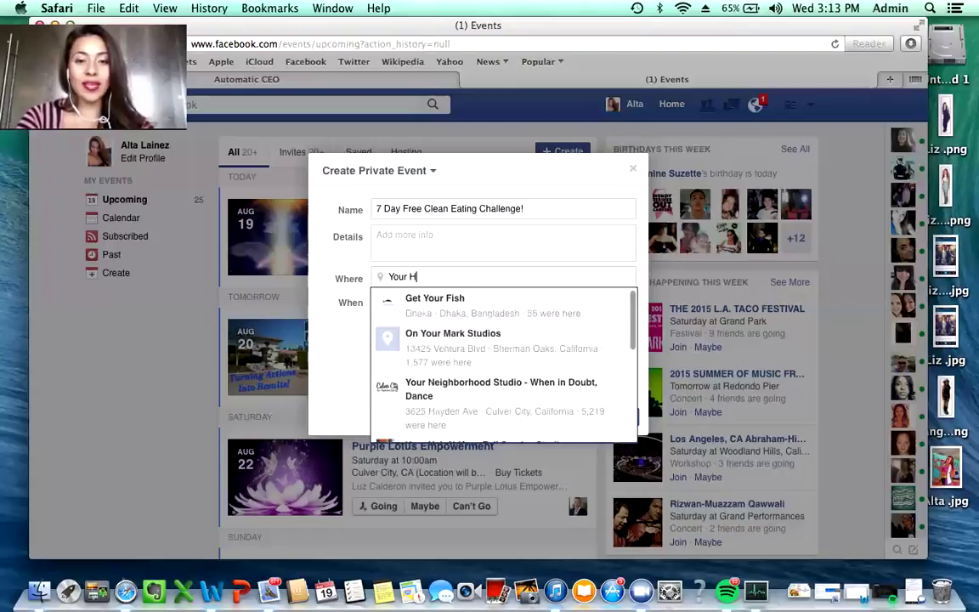
type("ome, Your")
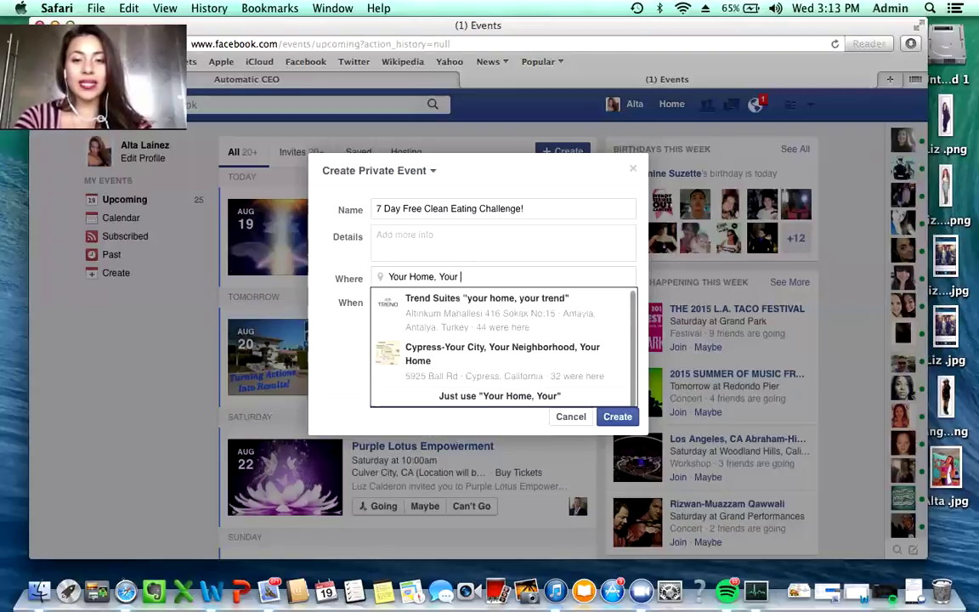
type(" play")
key("BackSpace")
key("BackSpace")
key("BackSpace")
key("BackSpace")
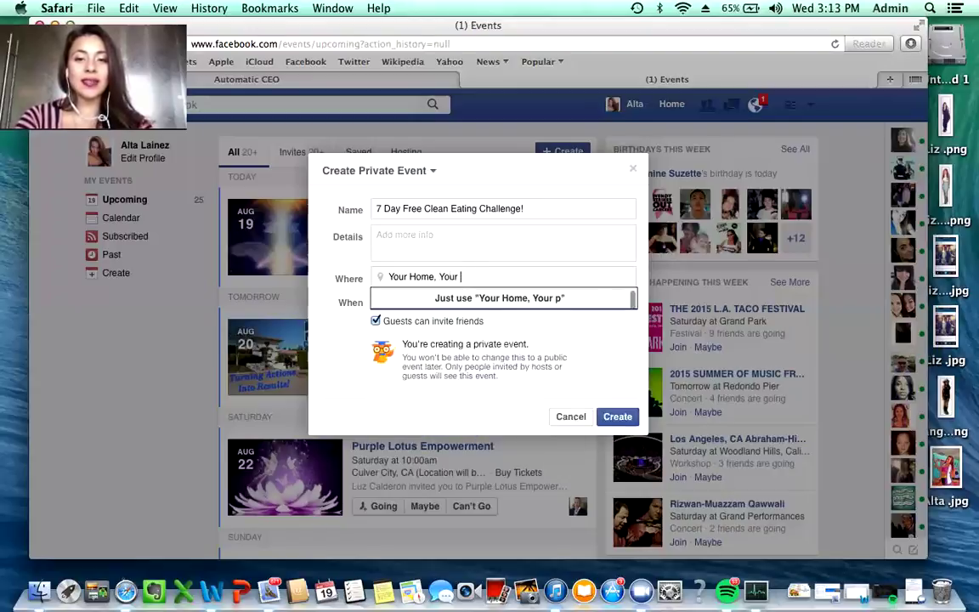
type("Play")
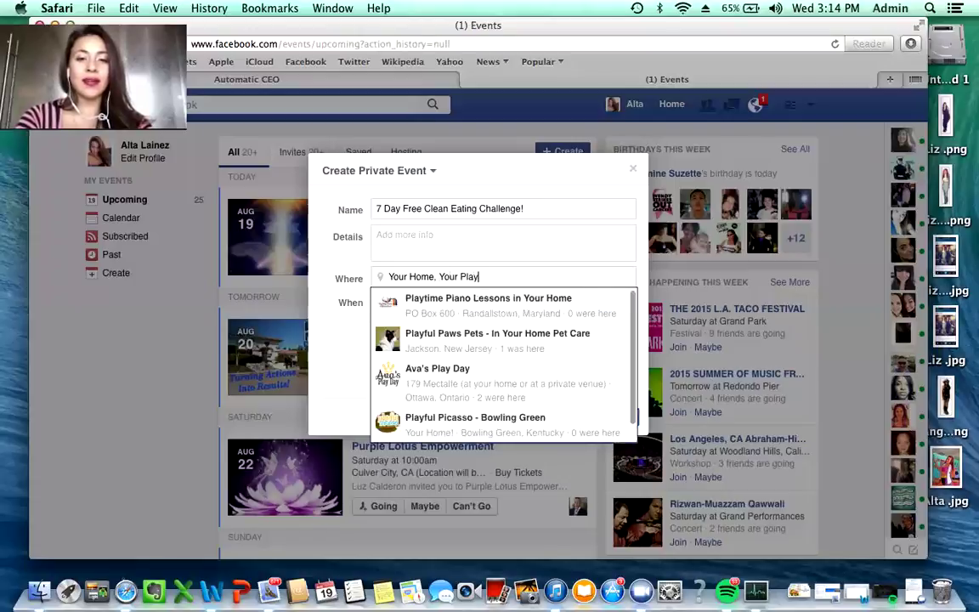
key("BackSpace")
type("te")
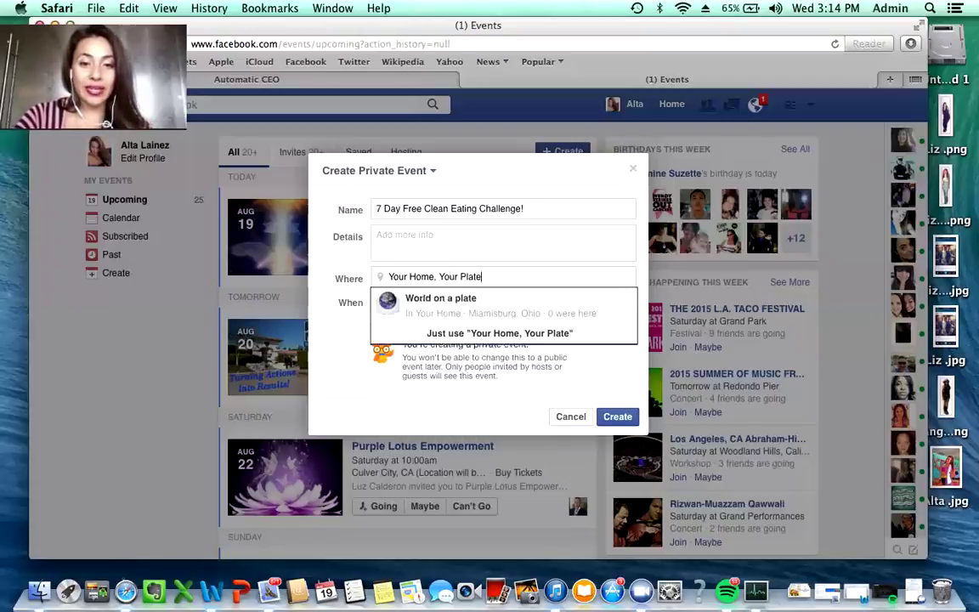
key("Tab")
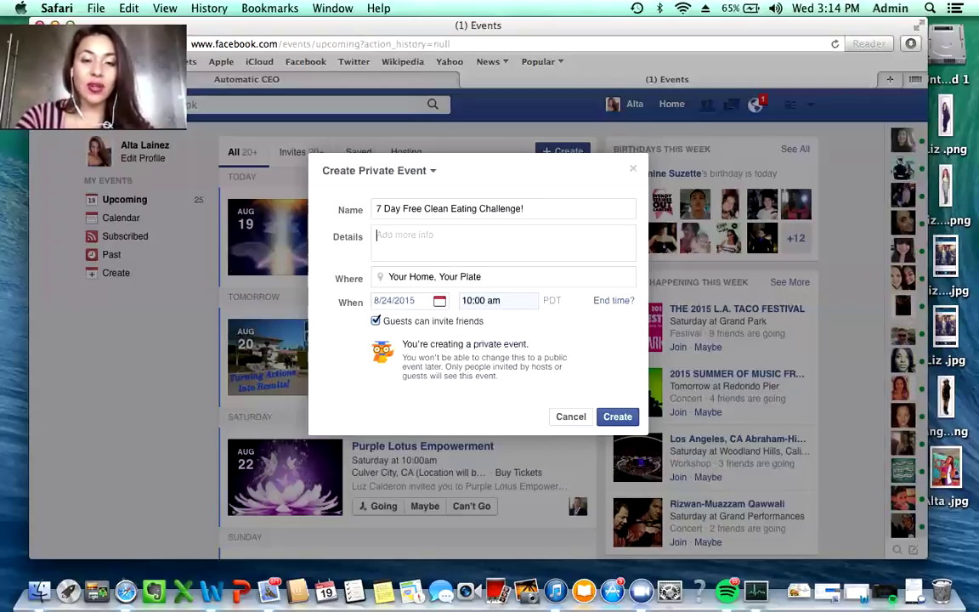
type("Hey")
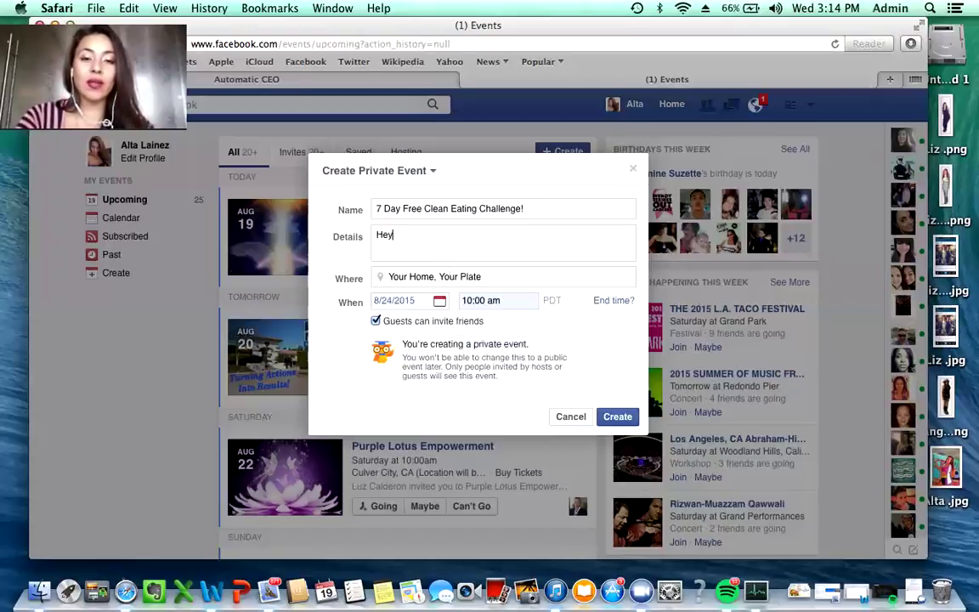
Start the description with 'Hey there!' and 'It's that time again to take a journey into CLEAN EATING!'
key("BackSpace")
key("BackSpace")
type("ey ther")
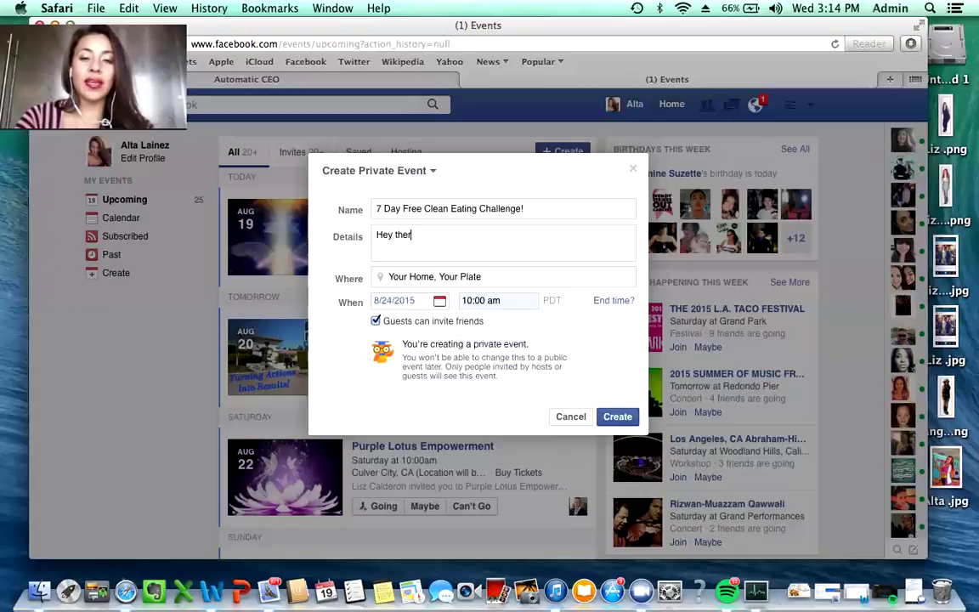
type("e!")
key("Return")
key("Return")
type("It's that time again to ")
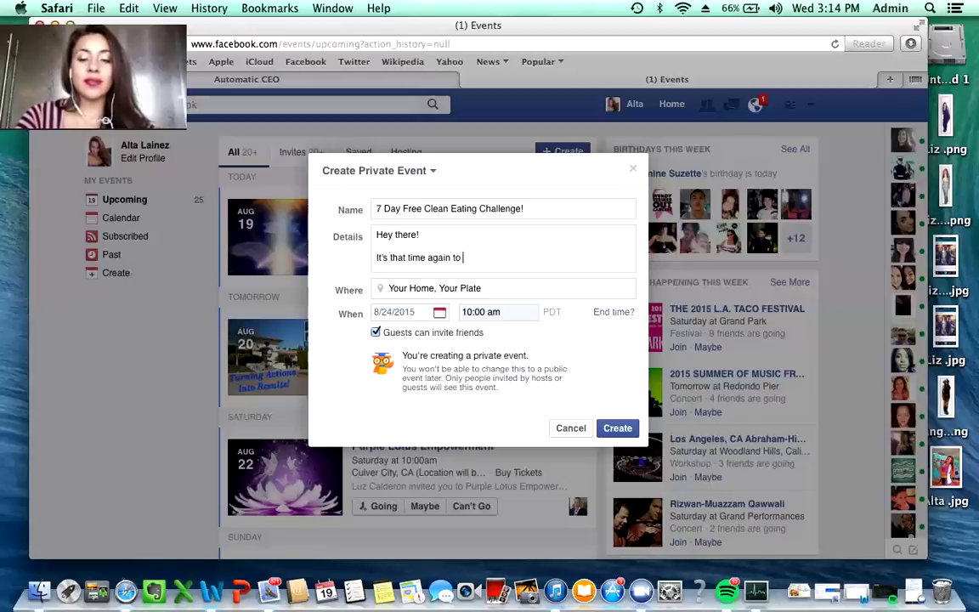
type("take a")
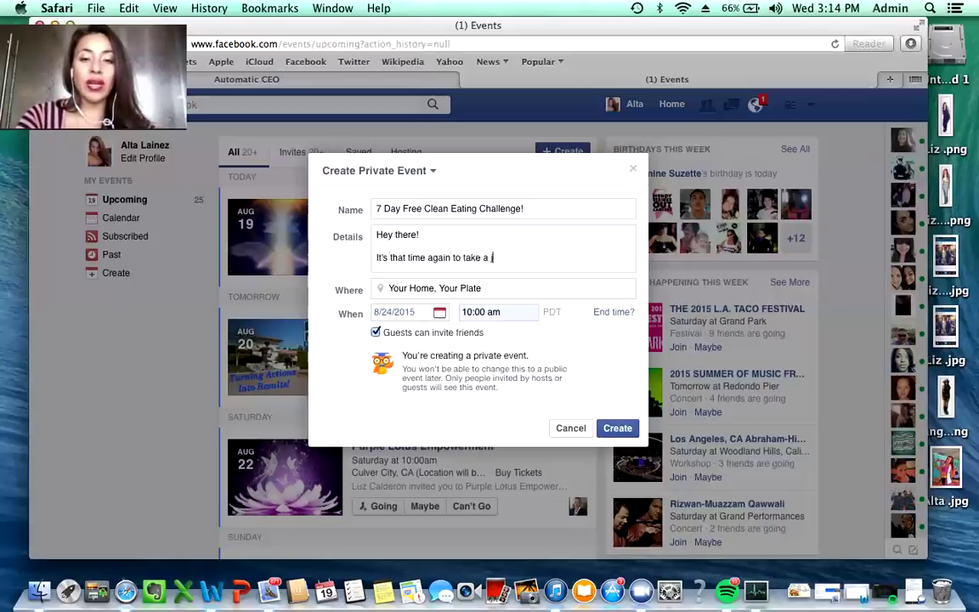
type(" journey")
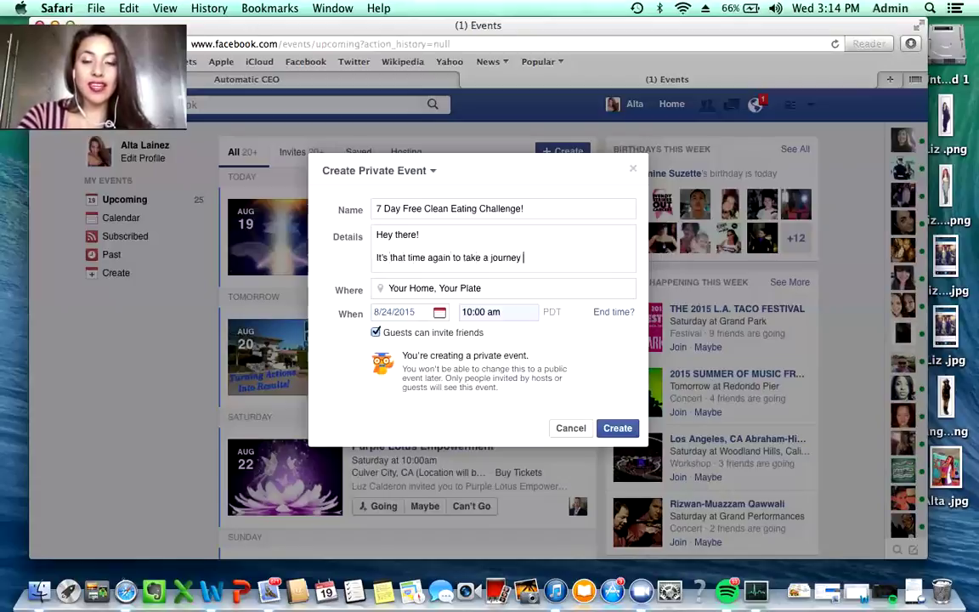
type("into CLE")
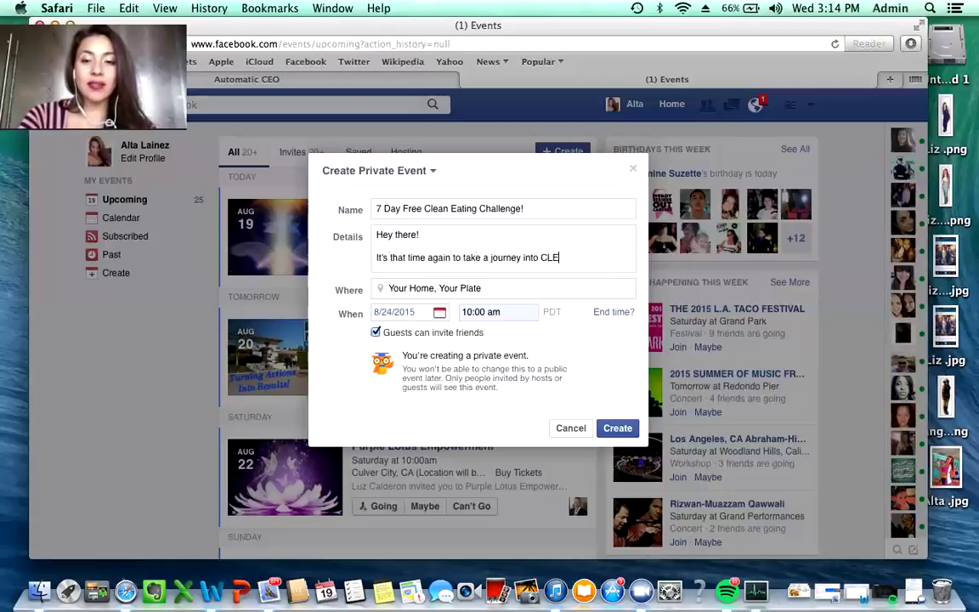
type("AN EATING!")
key("Return")
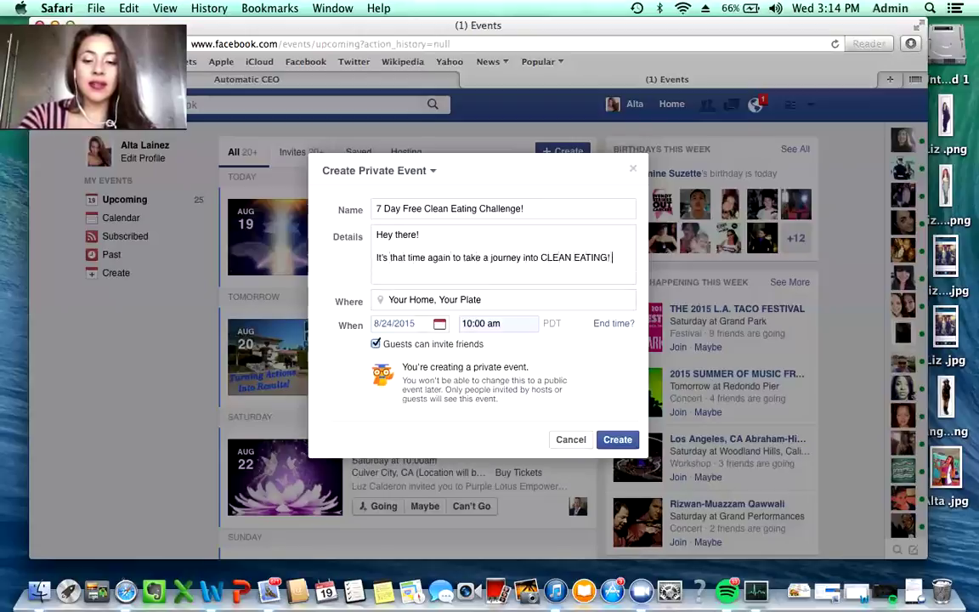
Add the line about ending summer with a free 7 day clean eating event teaching Clean Eating basics
type("Summer ")
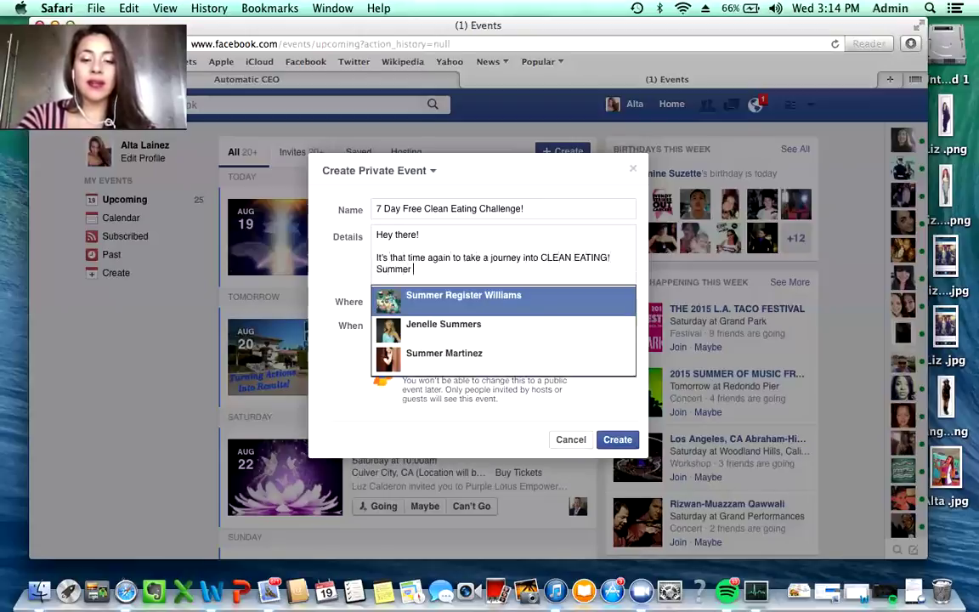
type("is not over yet")
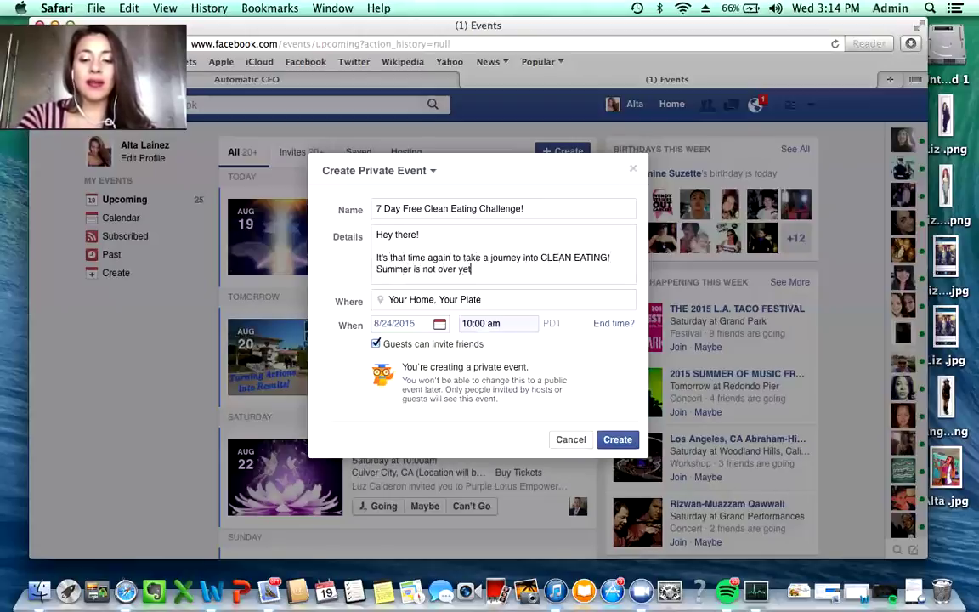
type(" and we can finish")
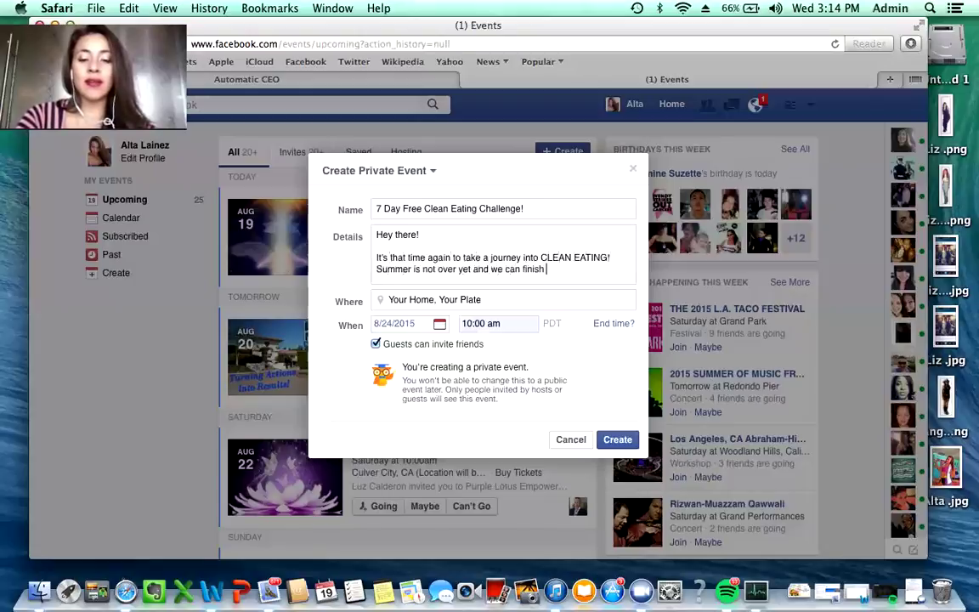
type(" it with a bang!")
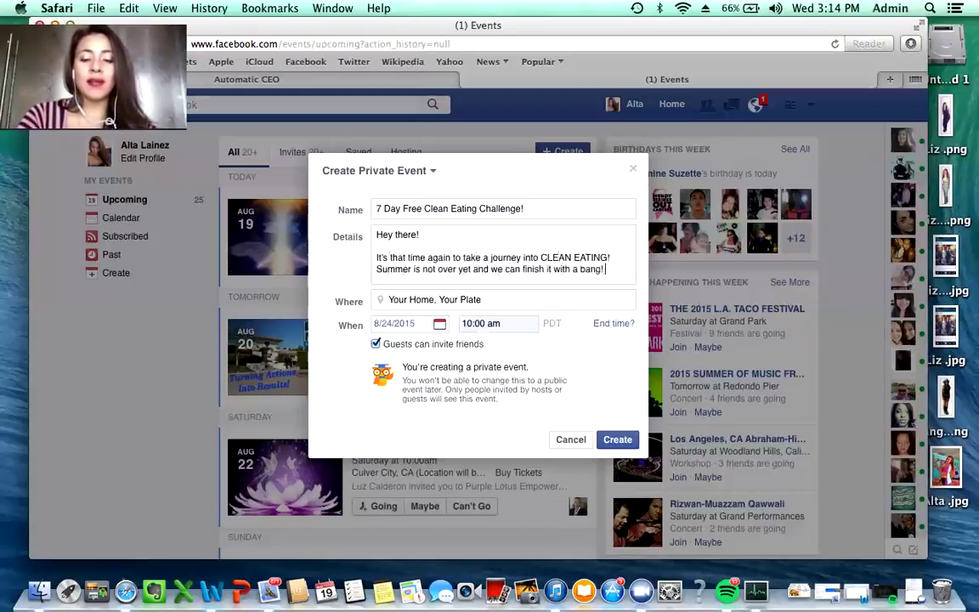
type(" Let's do thi")
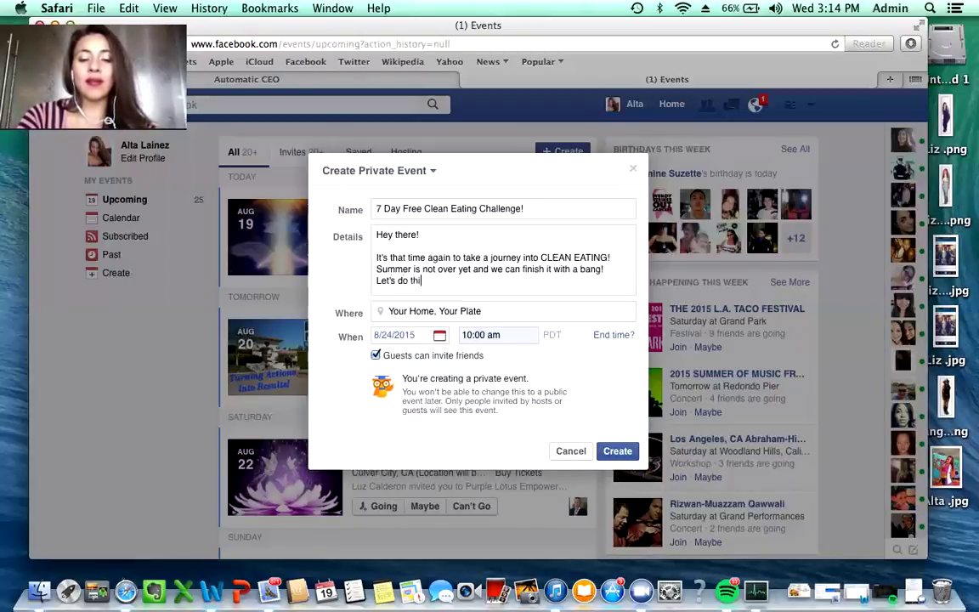
type("s together for")
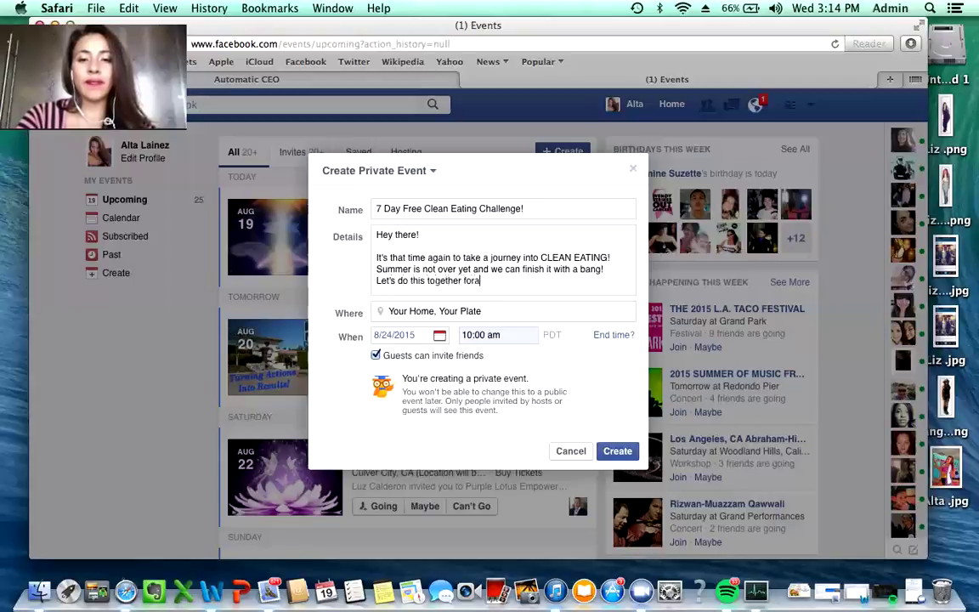
type("a")
key("BackSpace")
type("a ")
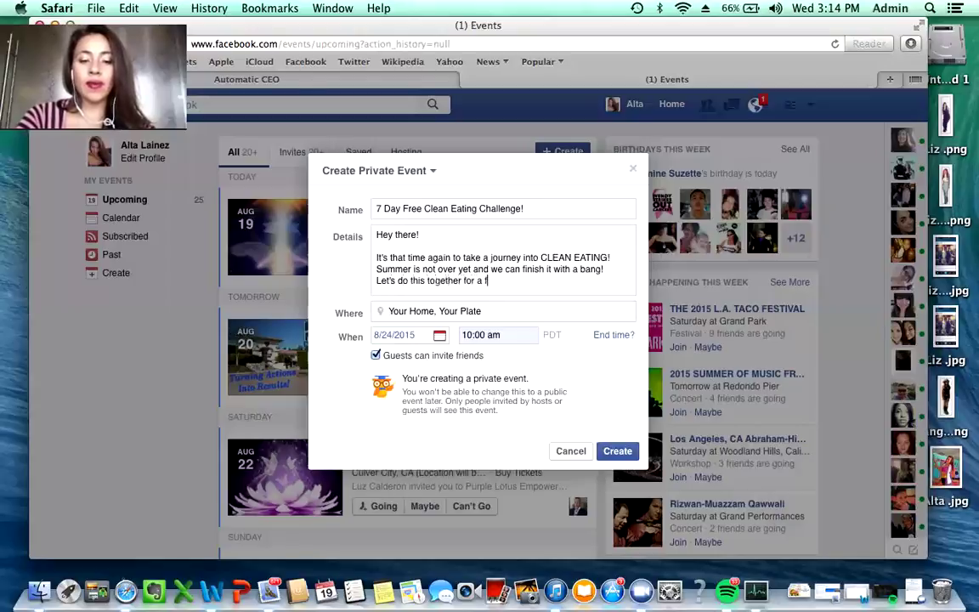
type("free 7 day cle")
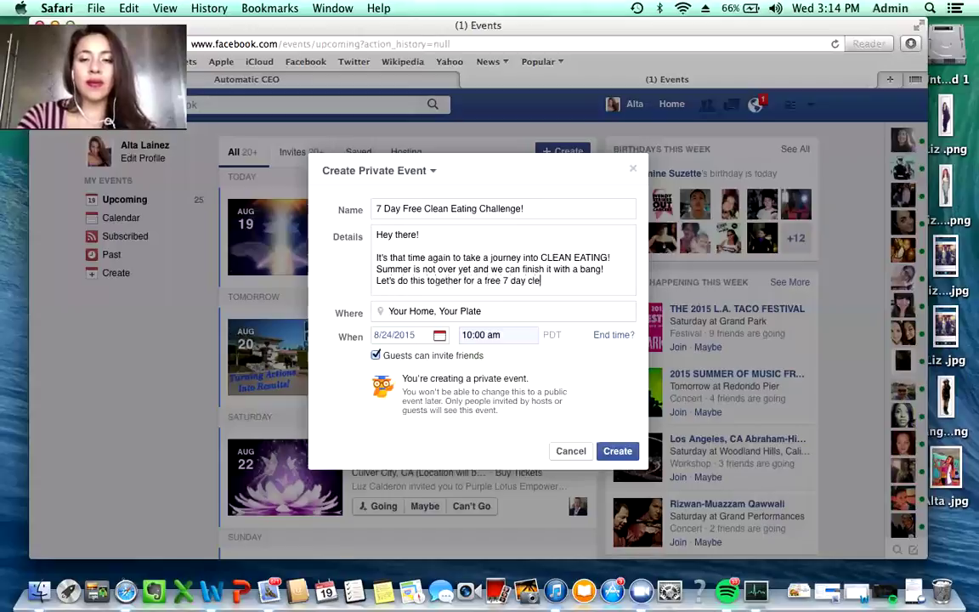
type("an eating event t")
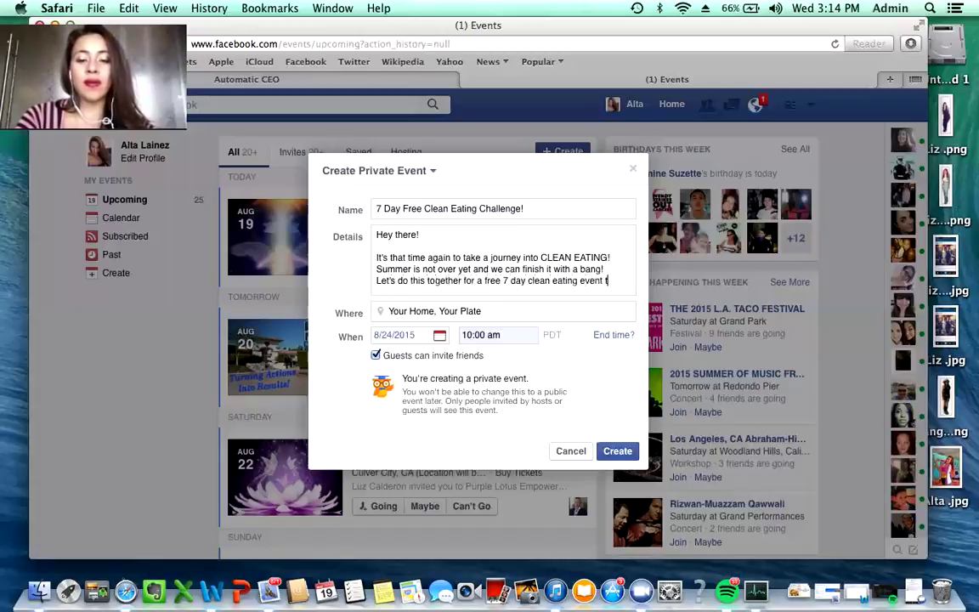
type("hat will teach you")
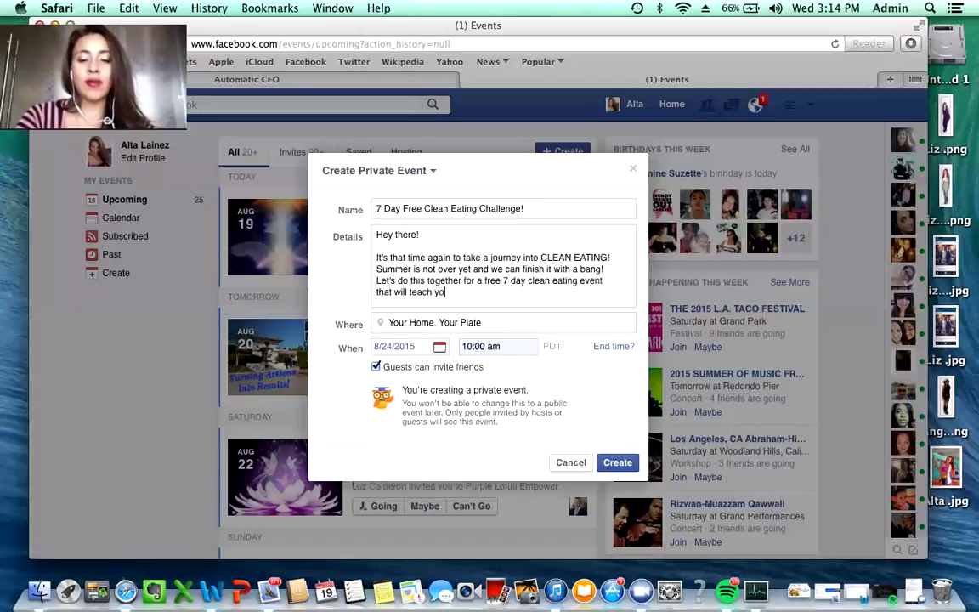
type(" the basics of ")
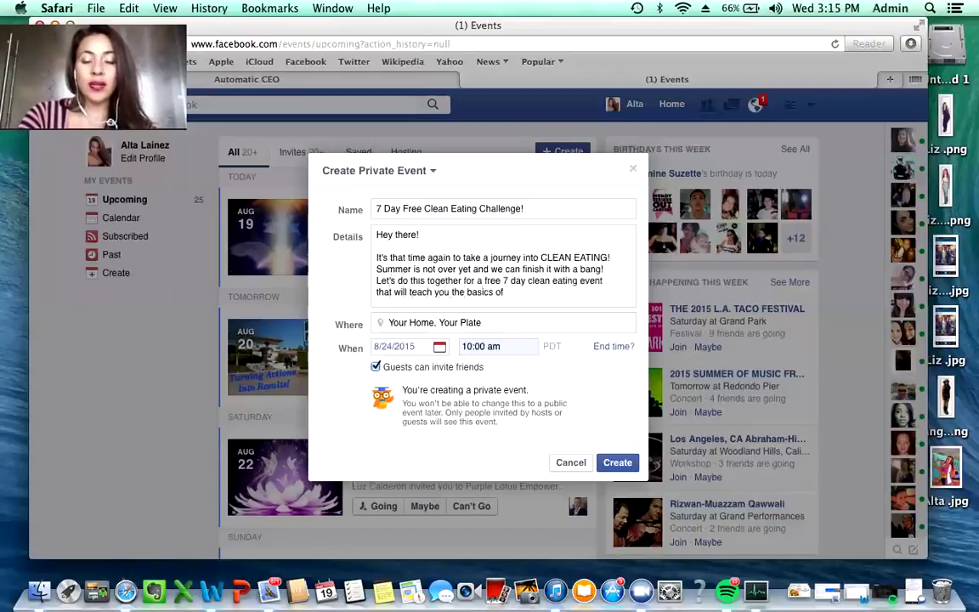
type("Clean")
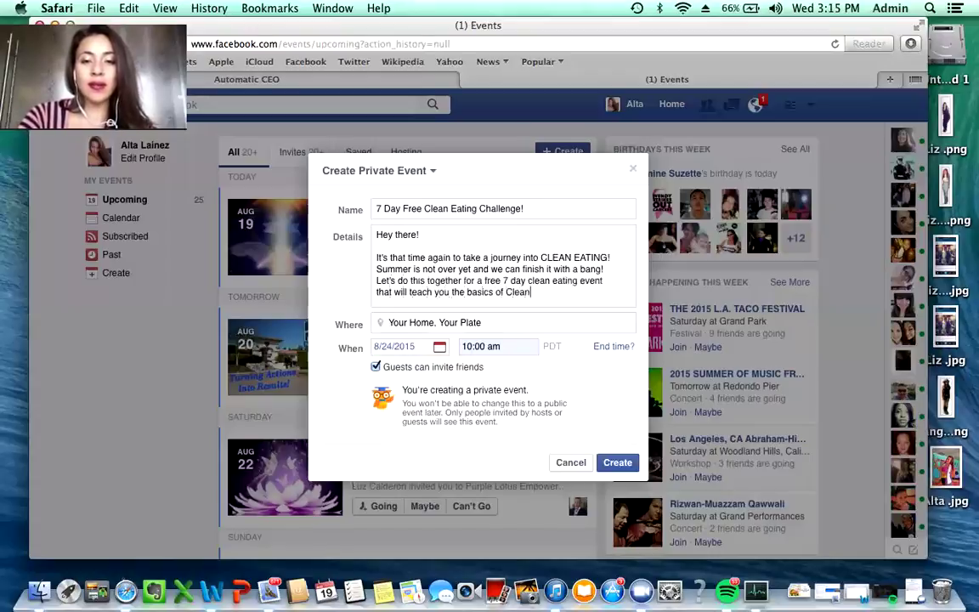
type(" Eating and")
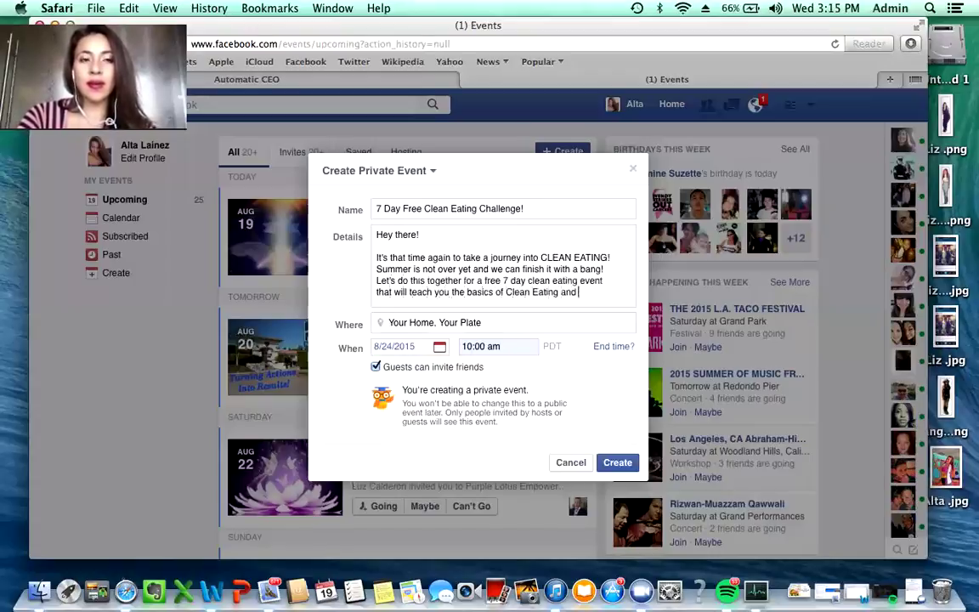
type(" weight loss")
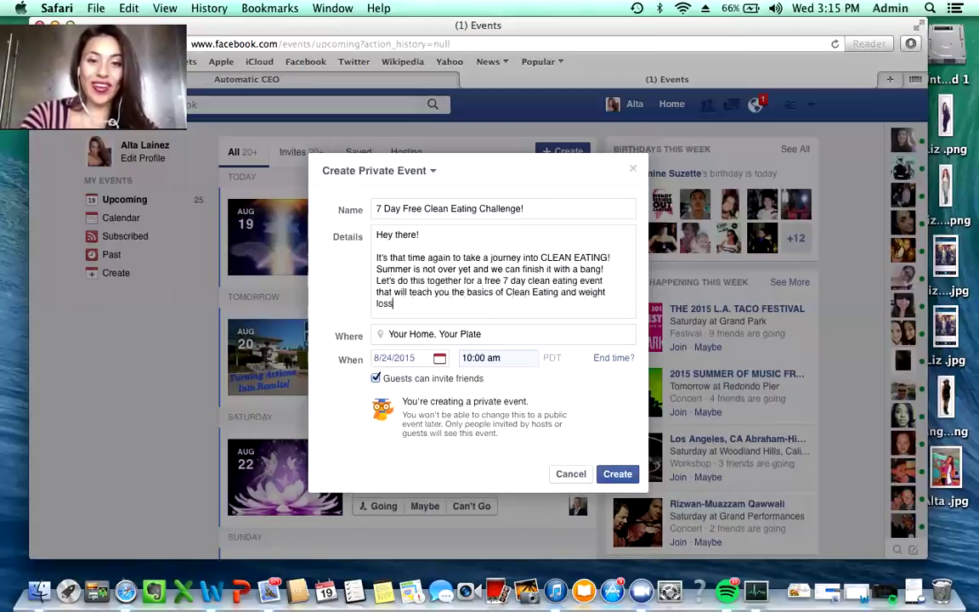
type("!")
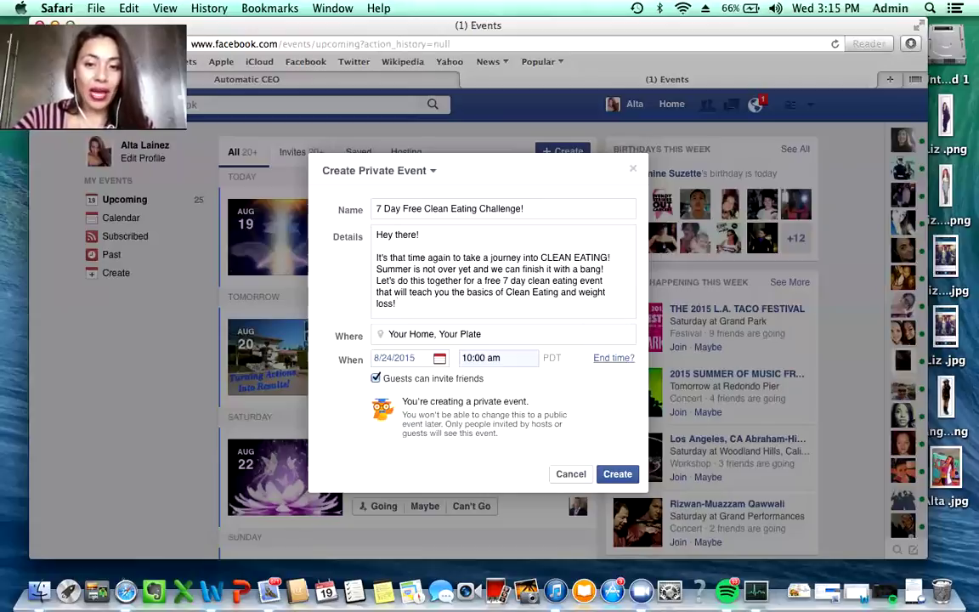
left_click(613, 358)
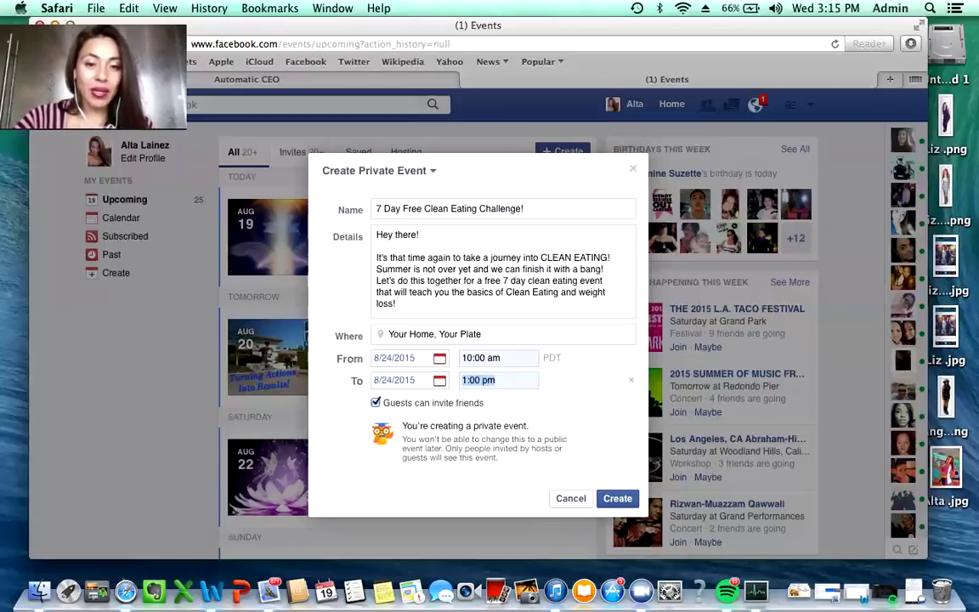
Set the event end to September 1, 2015 at 1:00 pm and create the event
left_click(406, 380)
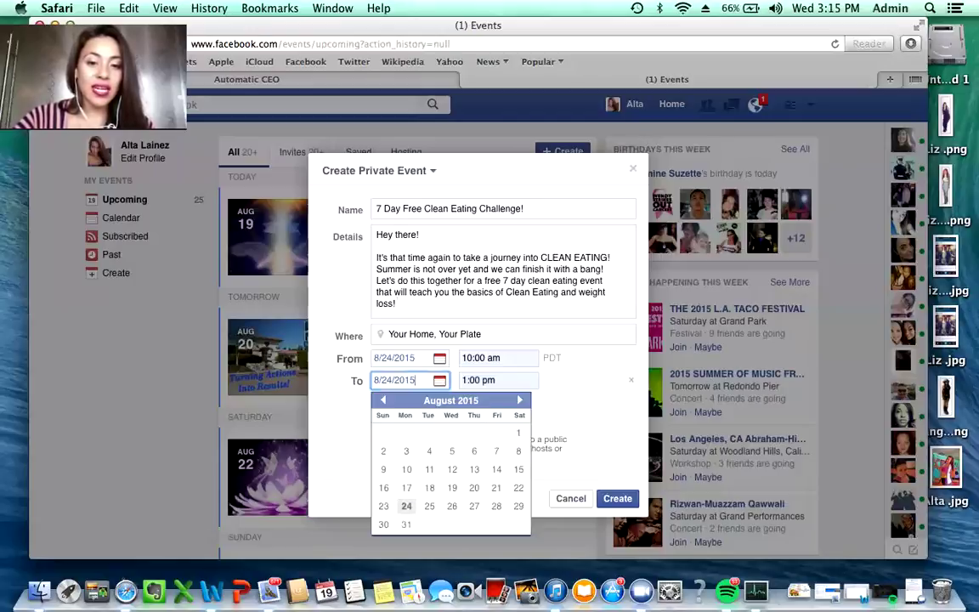
left_click(519, 399)
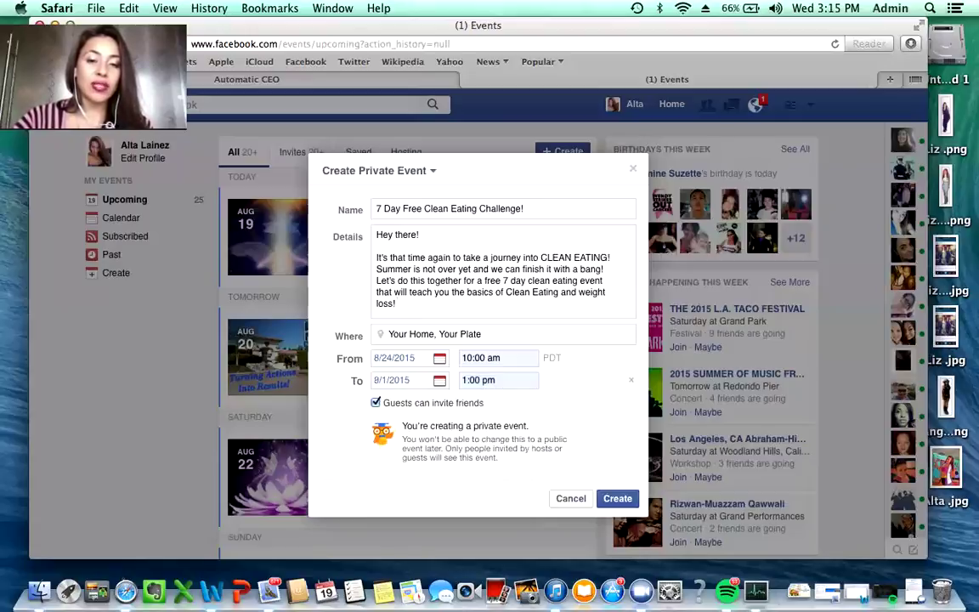
key("Tab")
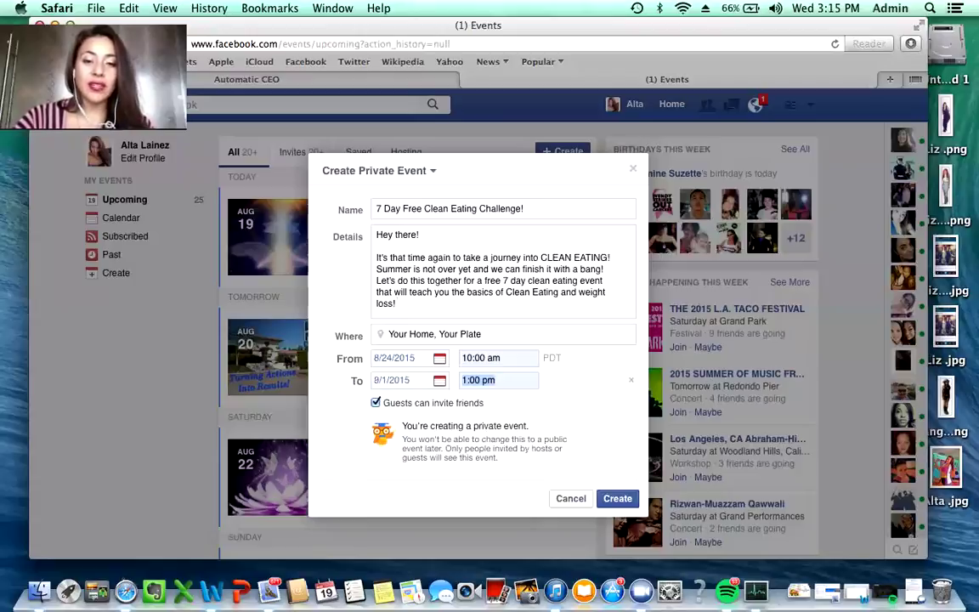
key("Return")
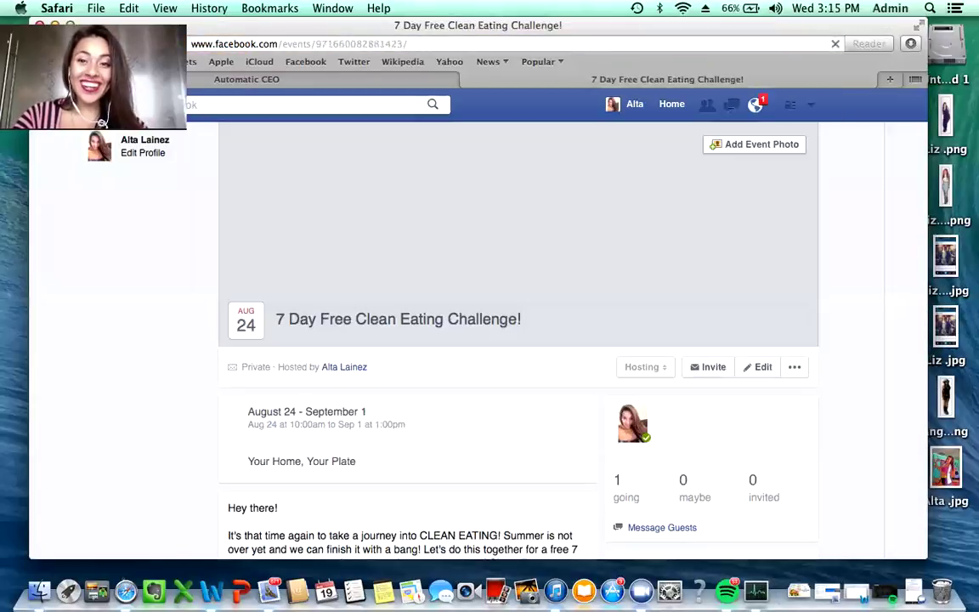
scroll(476, 340, "down", 3)
scroll(476, 340, "down", 2)
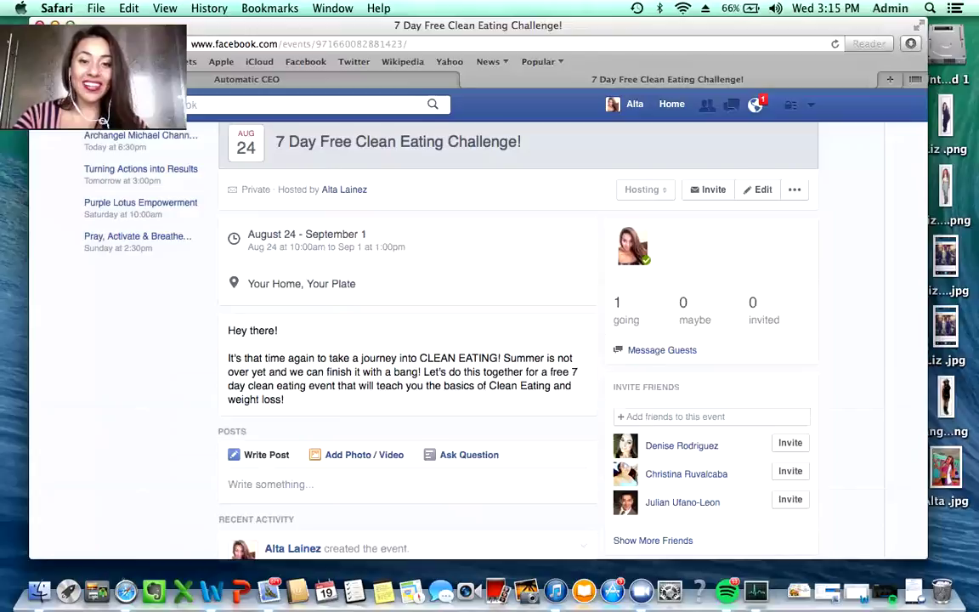
scroll(476, 340, "down", 2)
scroll(476, 341, "up", 5)
scroll(476, 340, "up", 1)
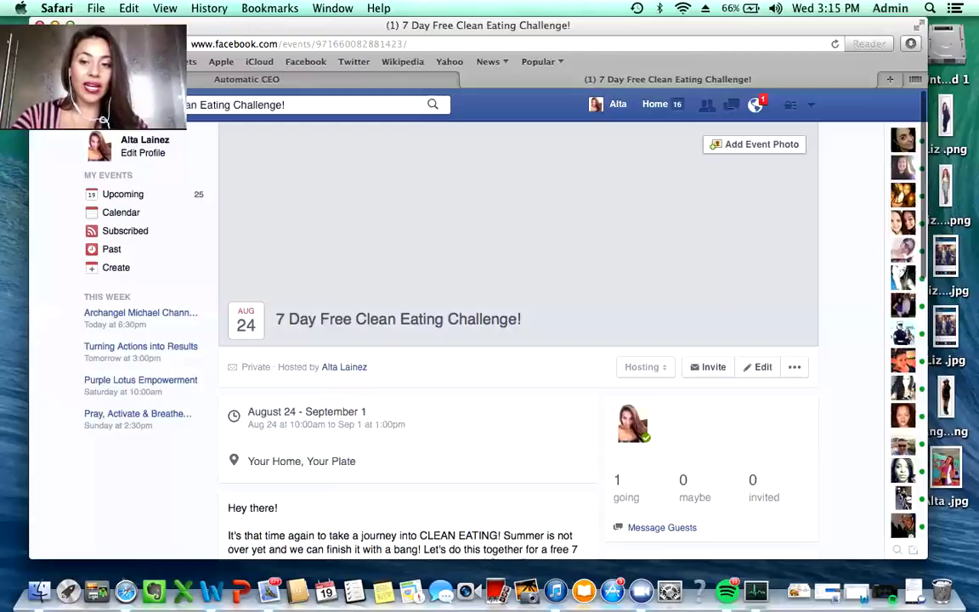
left_click(757, 366)
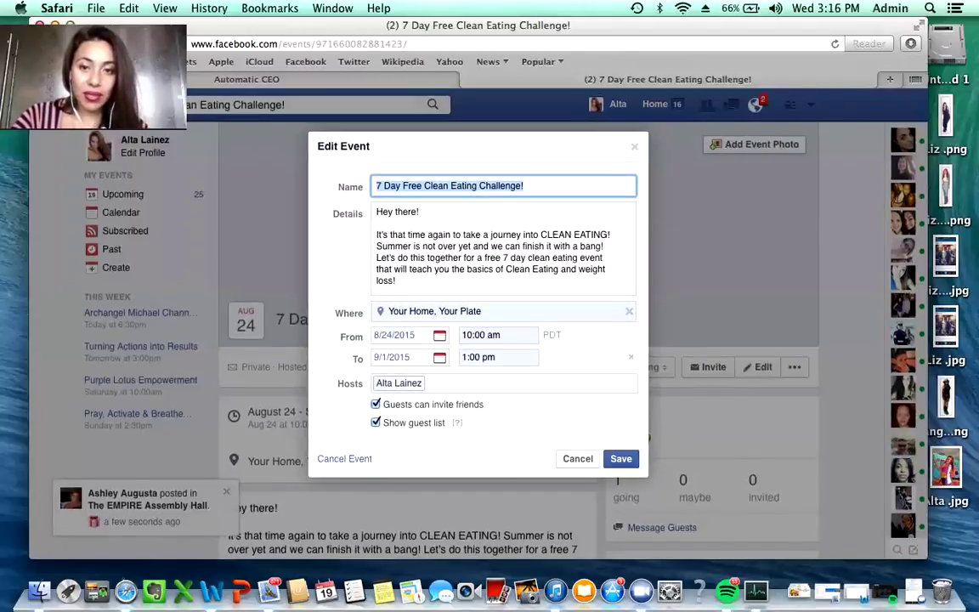
key("Escape")
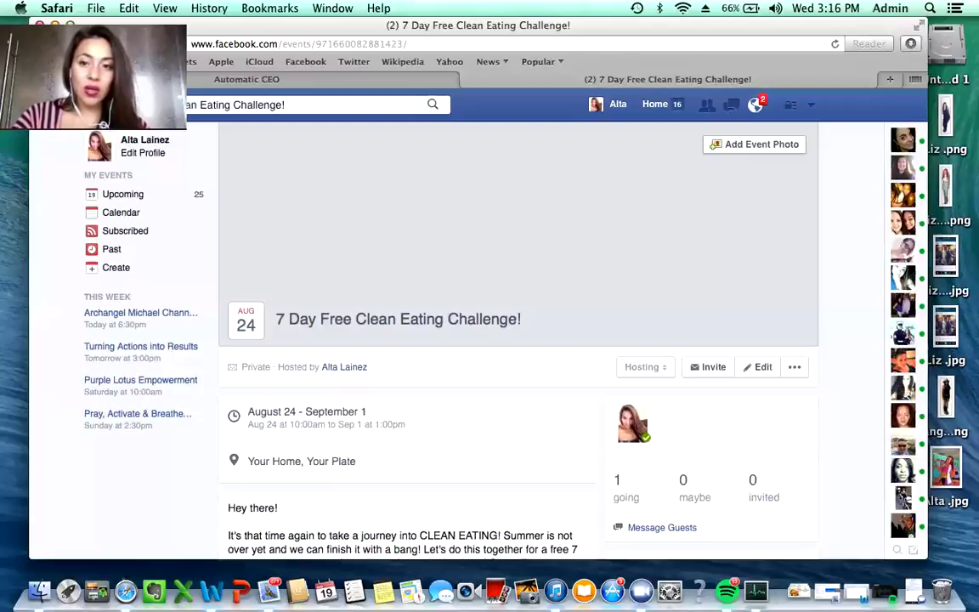
left_click(762, 145)
Upload MONDAY.jpg from All My Files as the event cover photo and save it
left_click(716, 233)
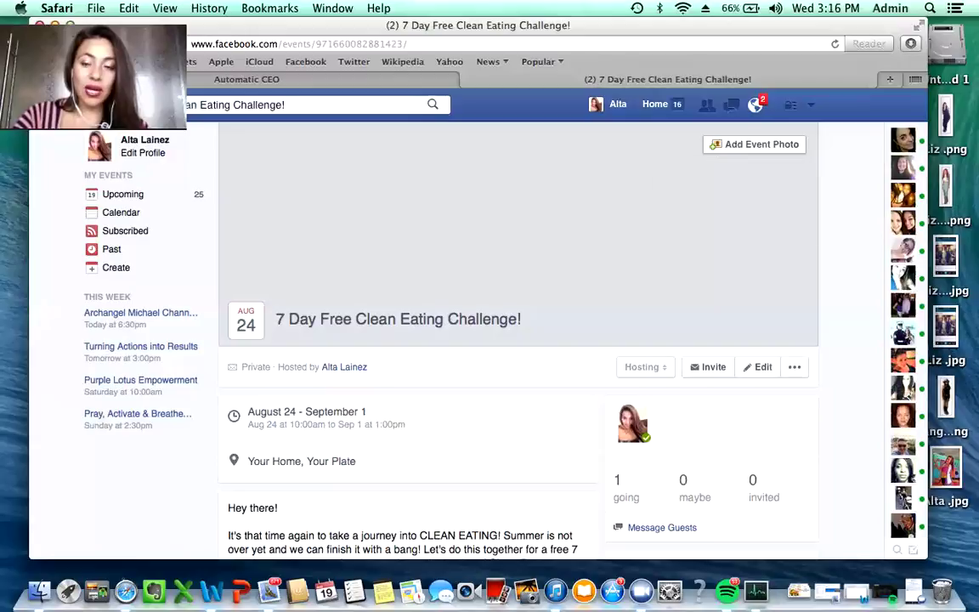
left_click(265, 147)
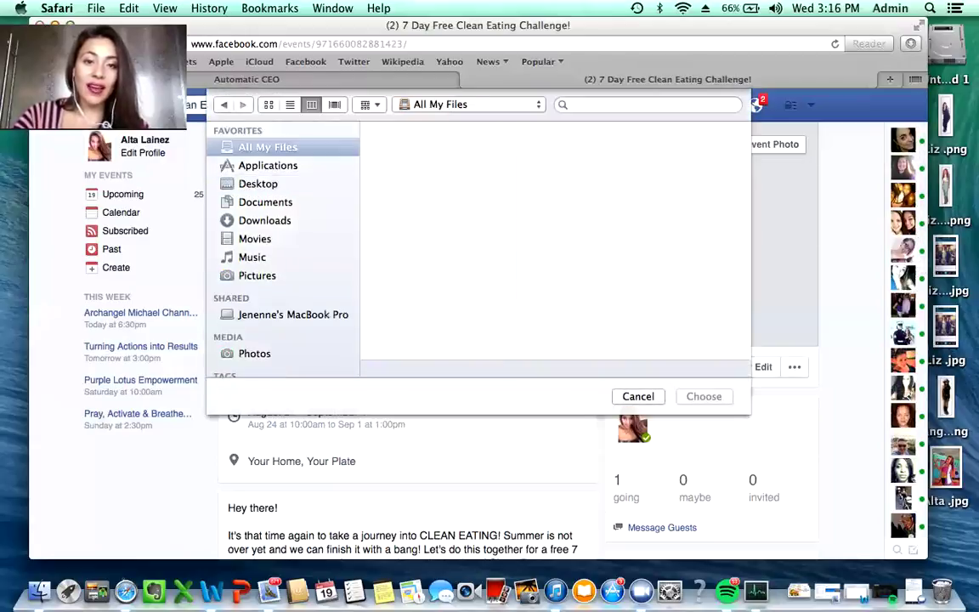
left_click(416, 161)
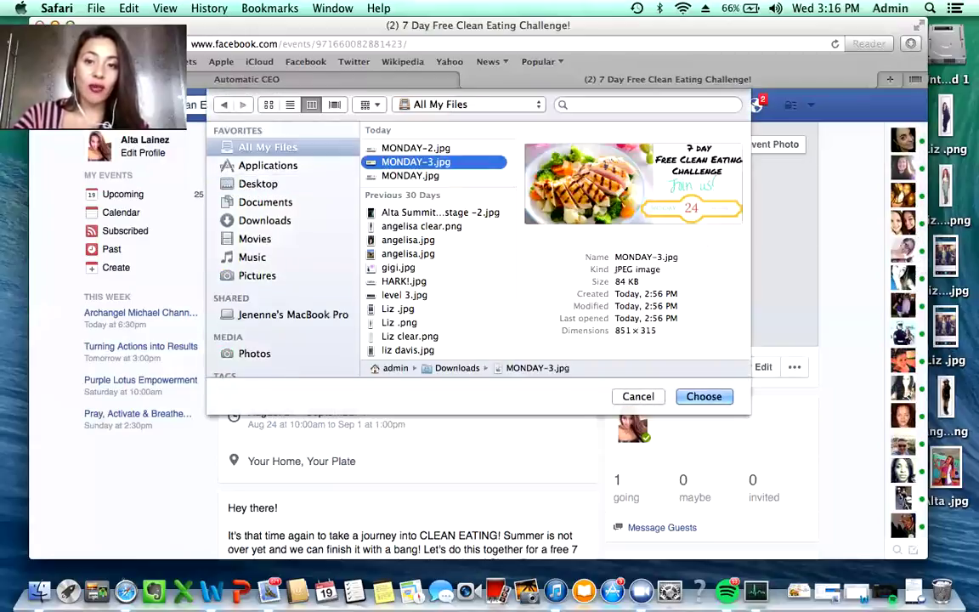
key("Up")
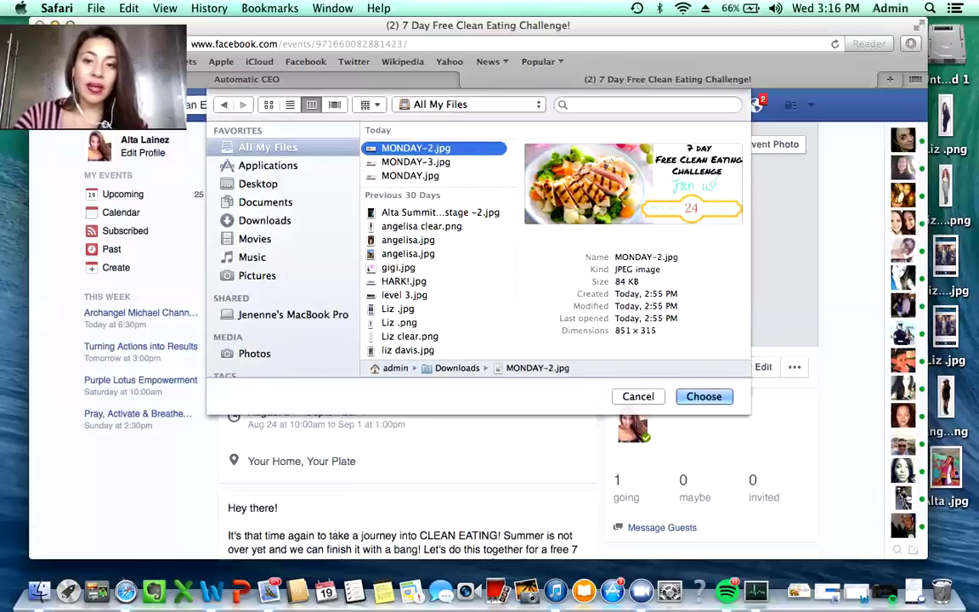
key("Down")
key("Down")
key("Return")
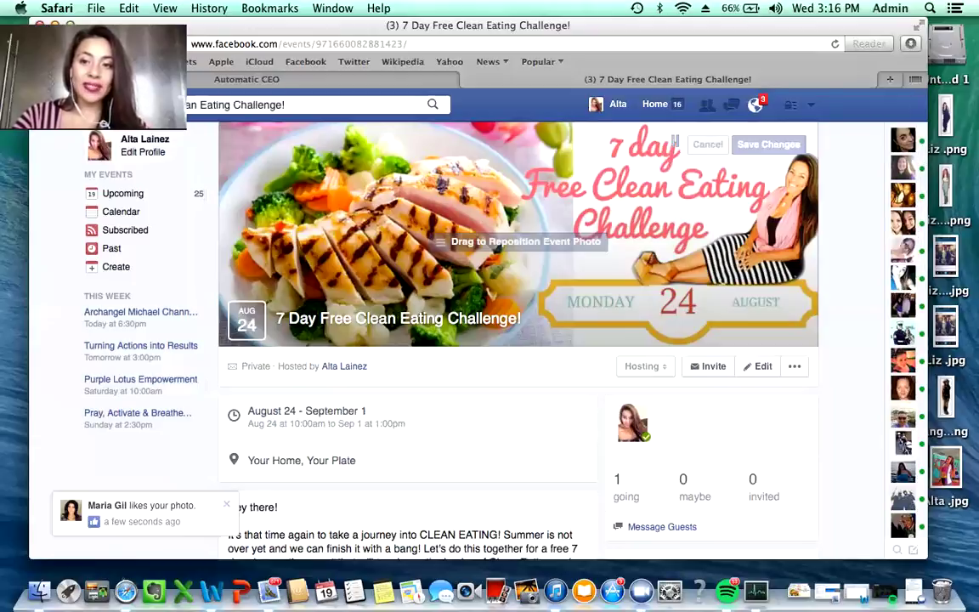
key("Return")
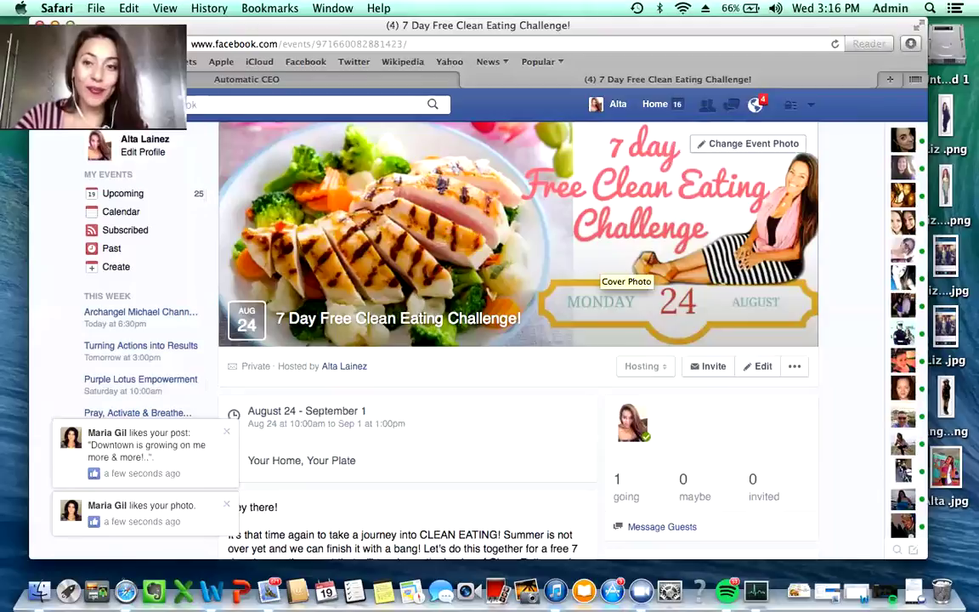
scroll(626, 272, "down", 5)
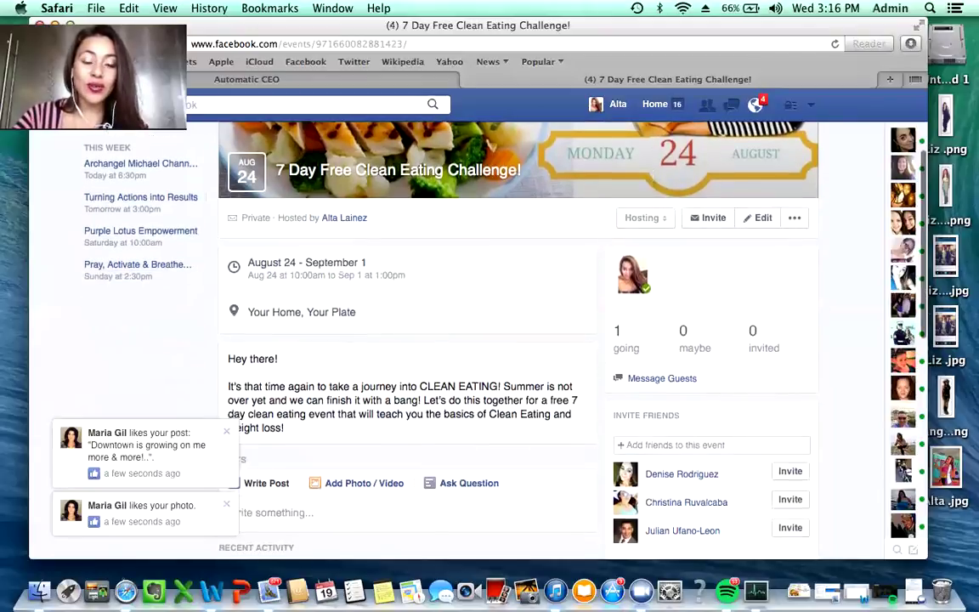
scroll(519, 340, "down", 5)
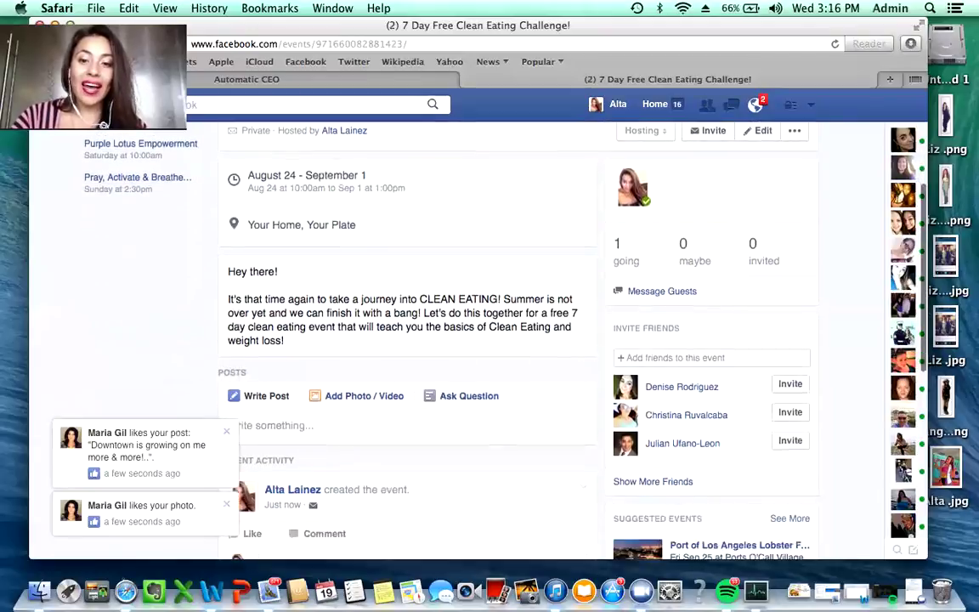
scroll(519, 340, "up", 3)
scroll(519, 340, "up", 1)
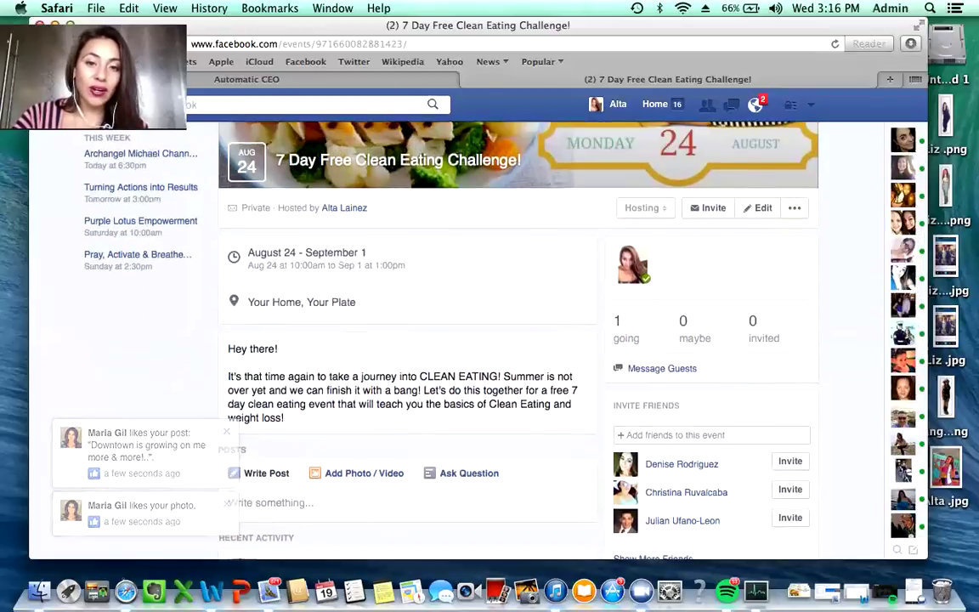
scroll(519, 340, "up", 4)
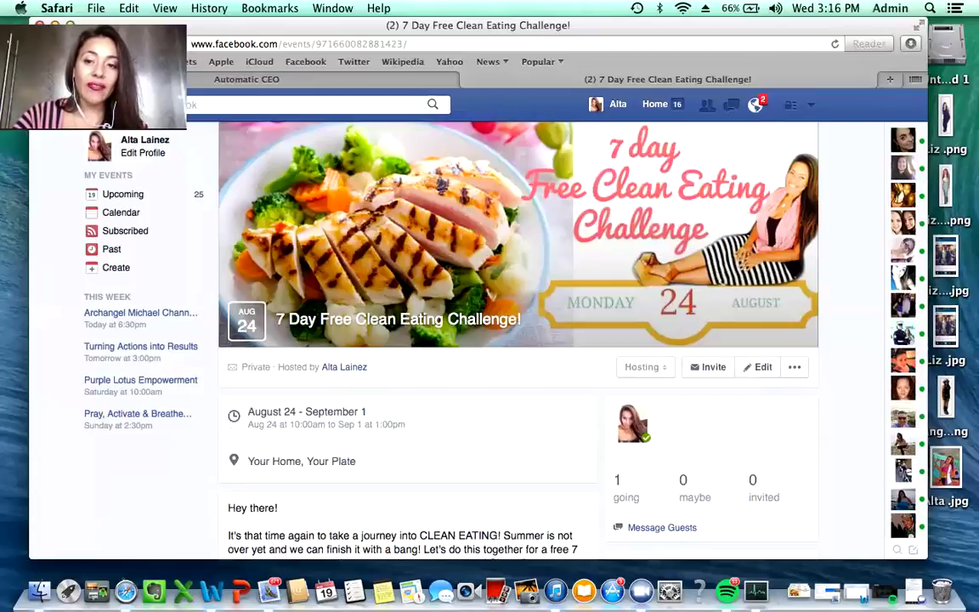
Select all 107 members of the #ThnCoachTribe!!! group and send them event invites
left_click(709, 367)
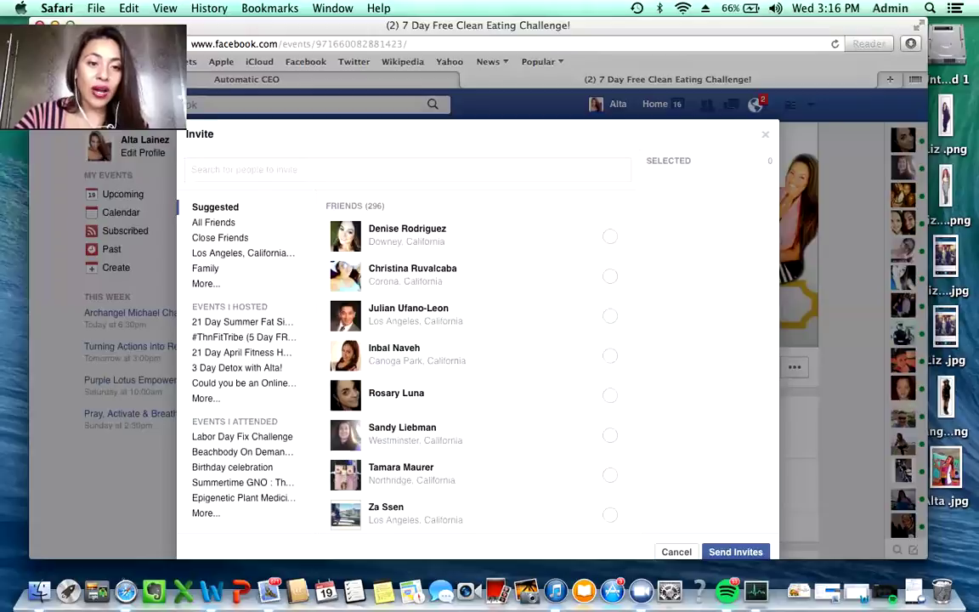
left_click(205, 398)
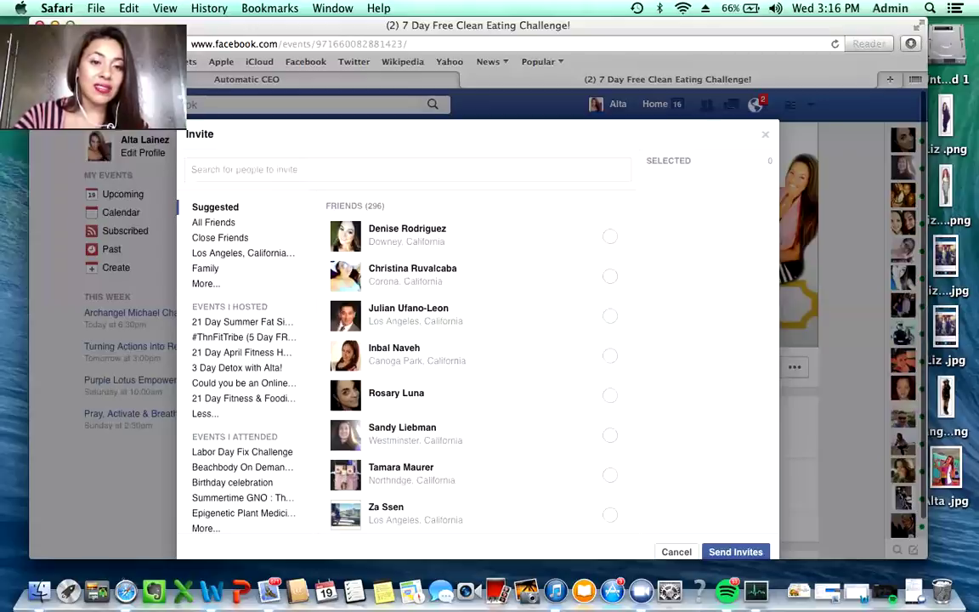
scroll(238, 382, "down", 2)
scroll(238, 383, "down", 2)
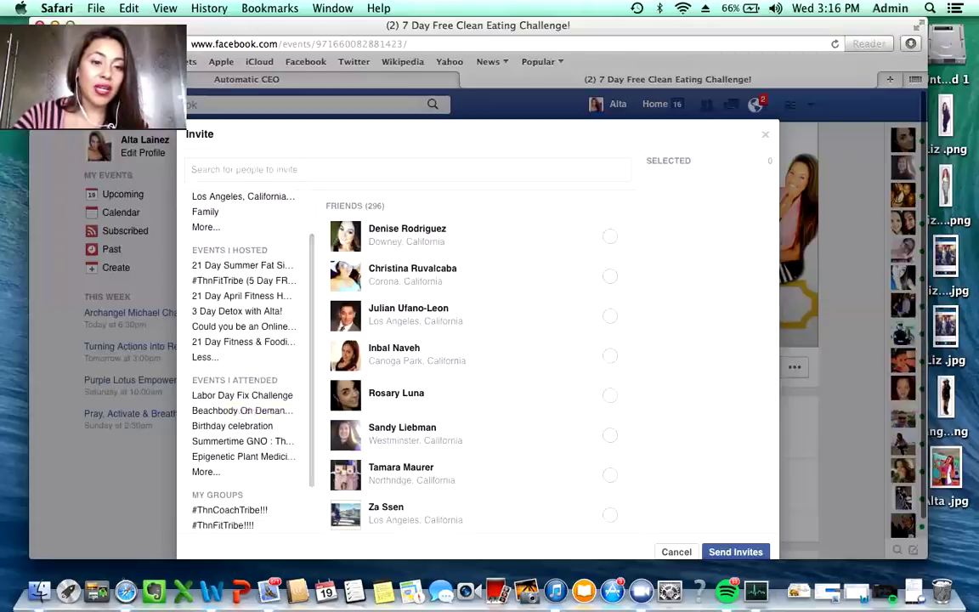
scroll(238, 382, "down", 2)
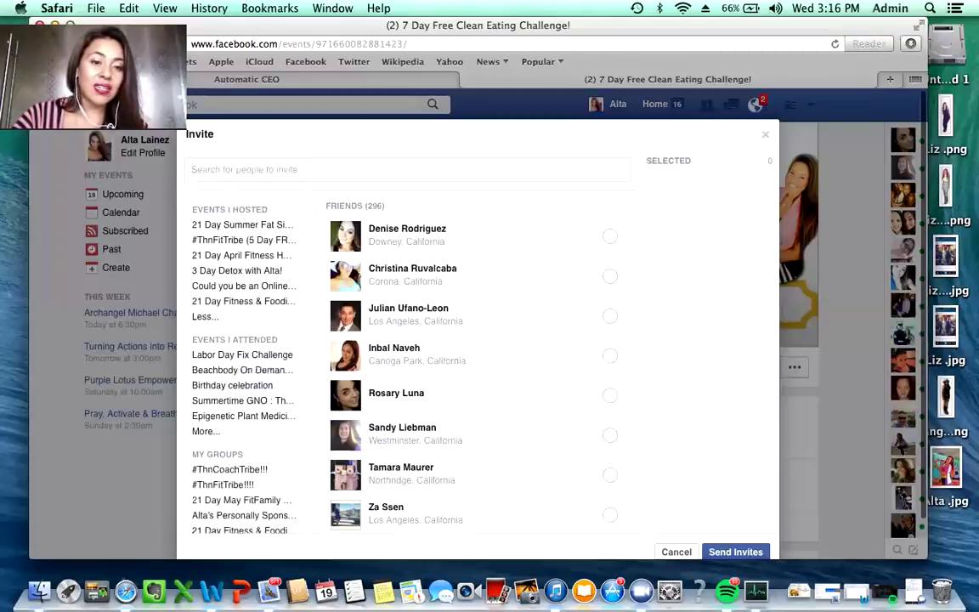
scroll(239, 357, "down", 2)
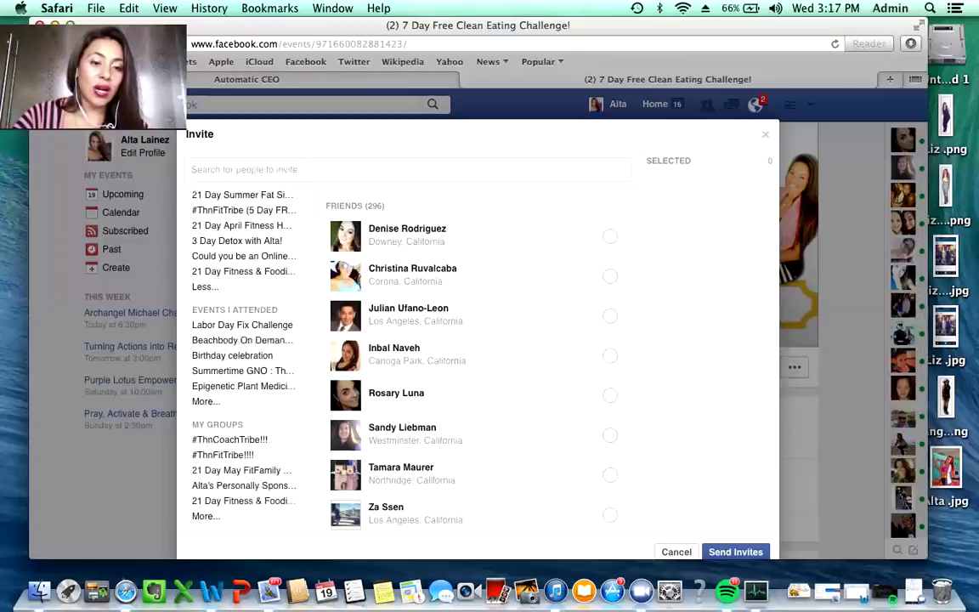
scroll(238, 382, "down", 5)
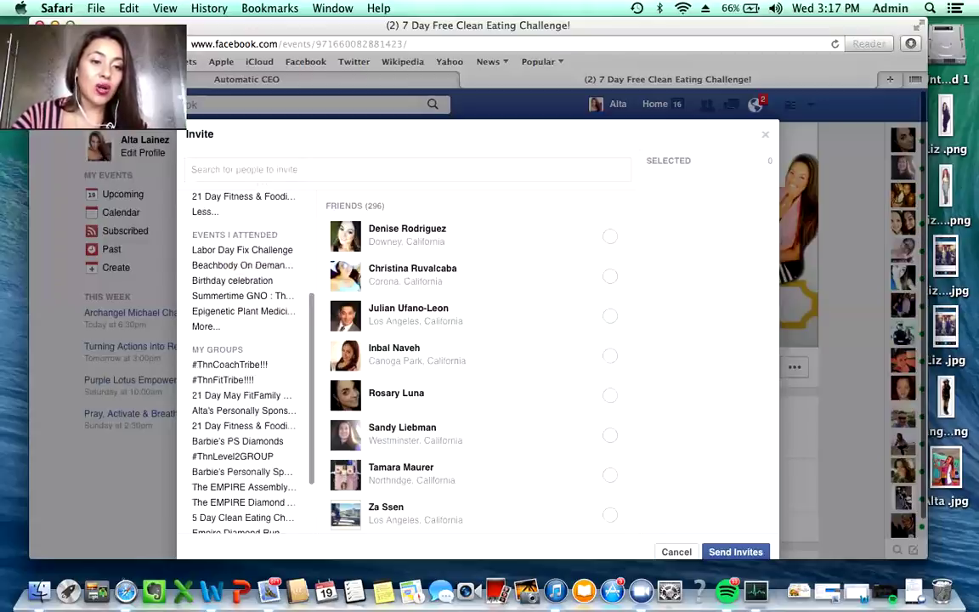
scroll(243, 357, "down", 3)
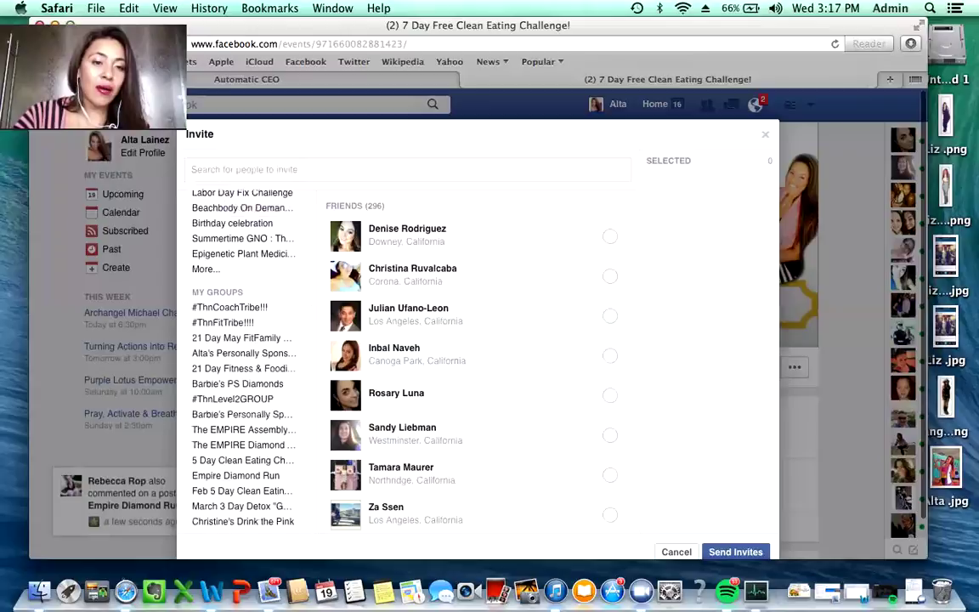
left_click(229, 307)
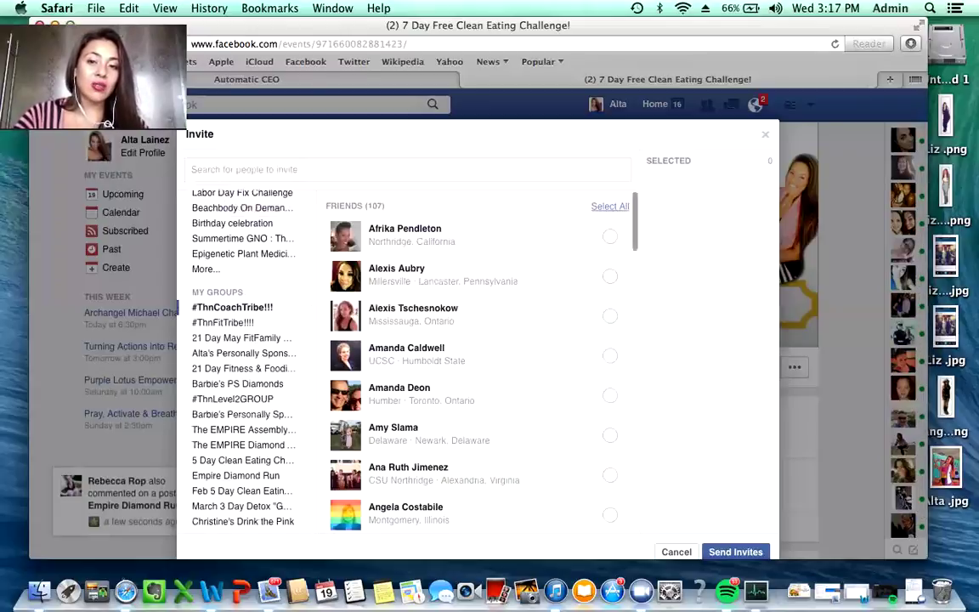
left_click(610, 206)
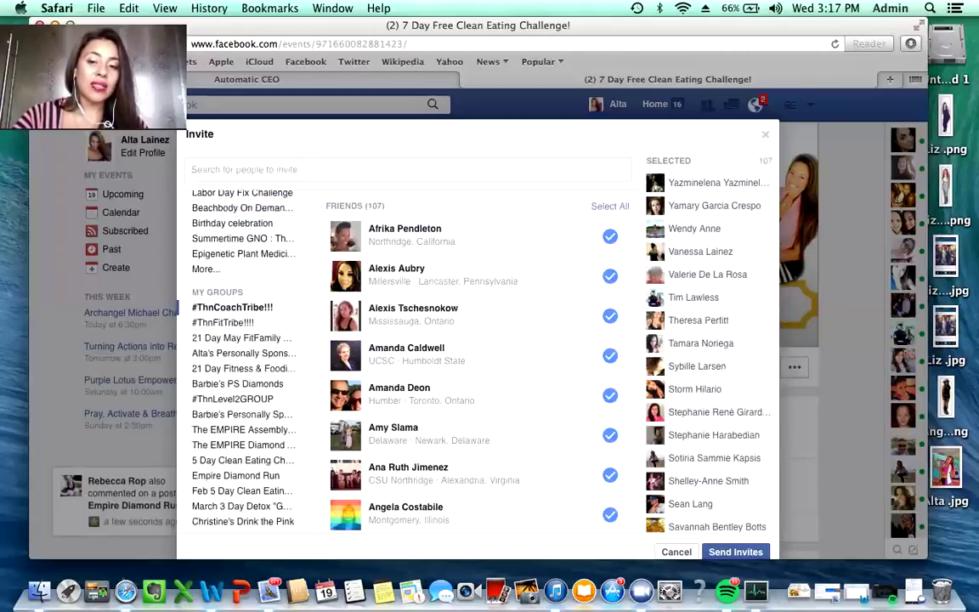
left_click(735, 552)
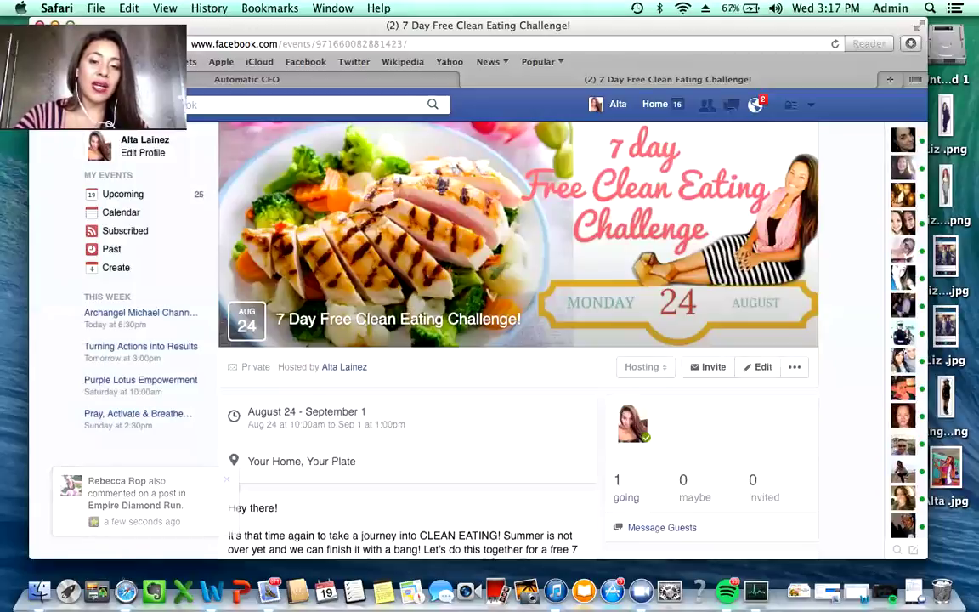
Glance at the event's edit form and options menu, then leave via the host link to the feed
scroll(518, 340, "down", 4)
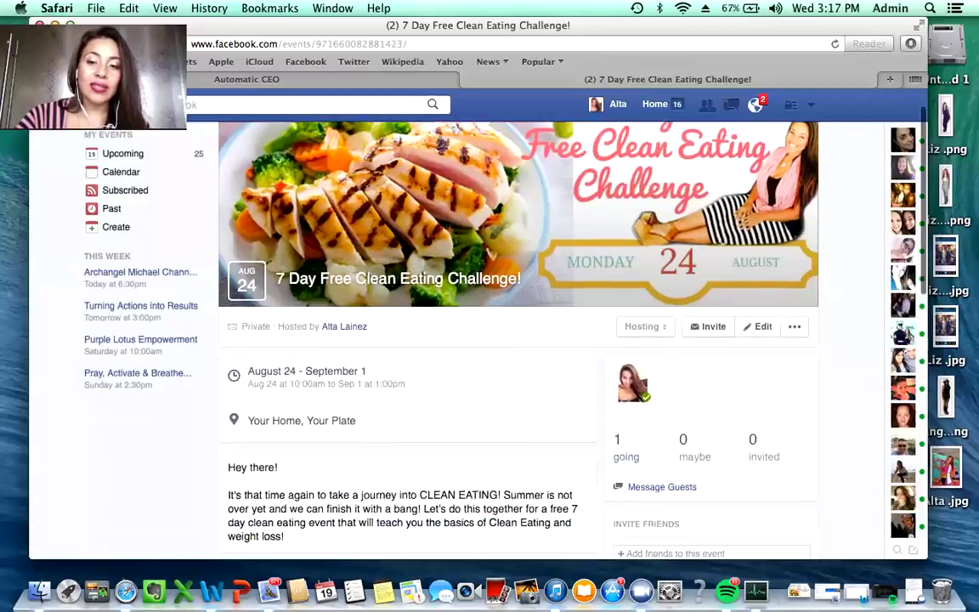
scroll(518, 340, "up", 1)
scroll(518, 340, "up", 3)
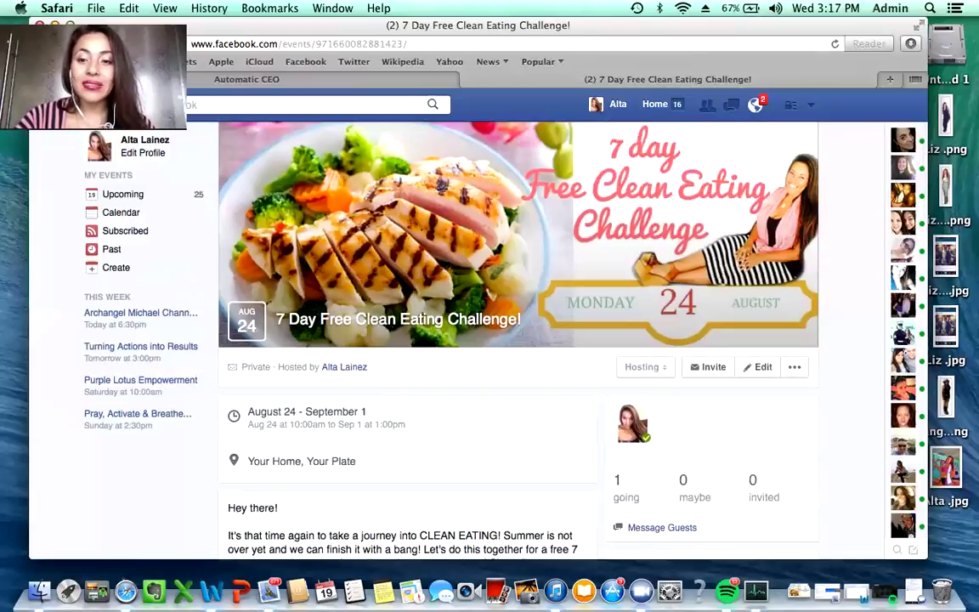
left_click(758, 367)
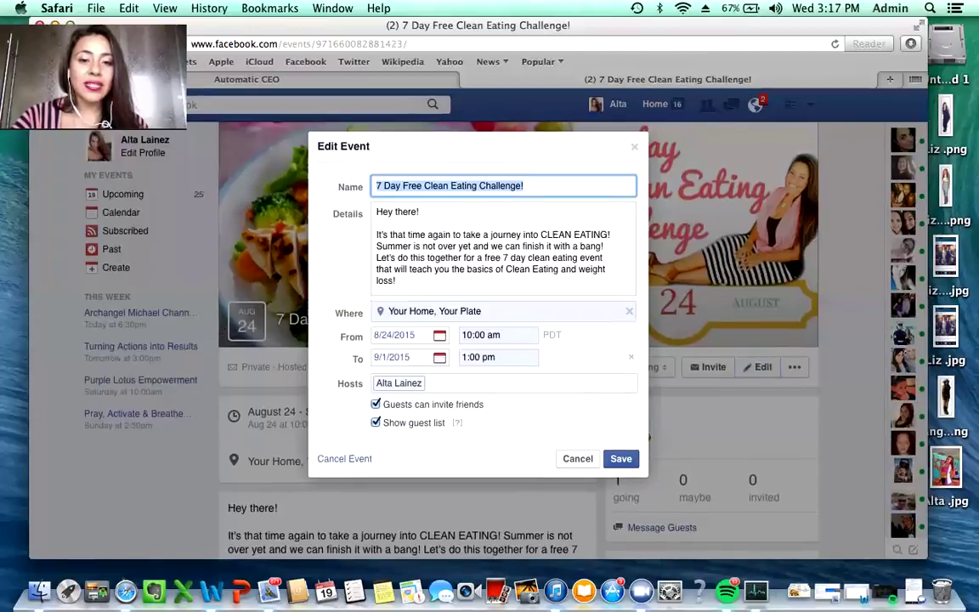
key("Escape")
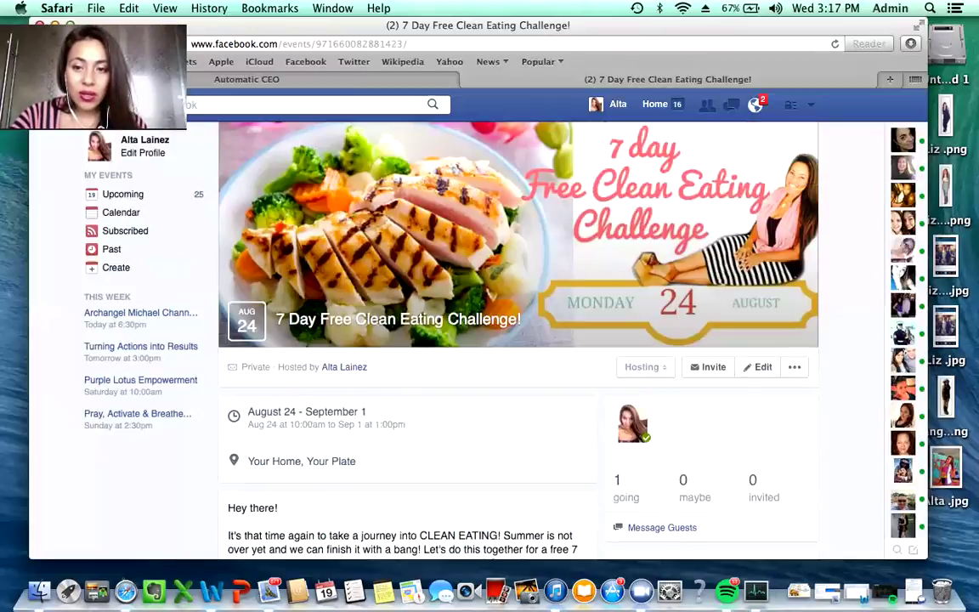
left_click(795, 367)
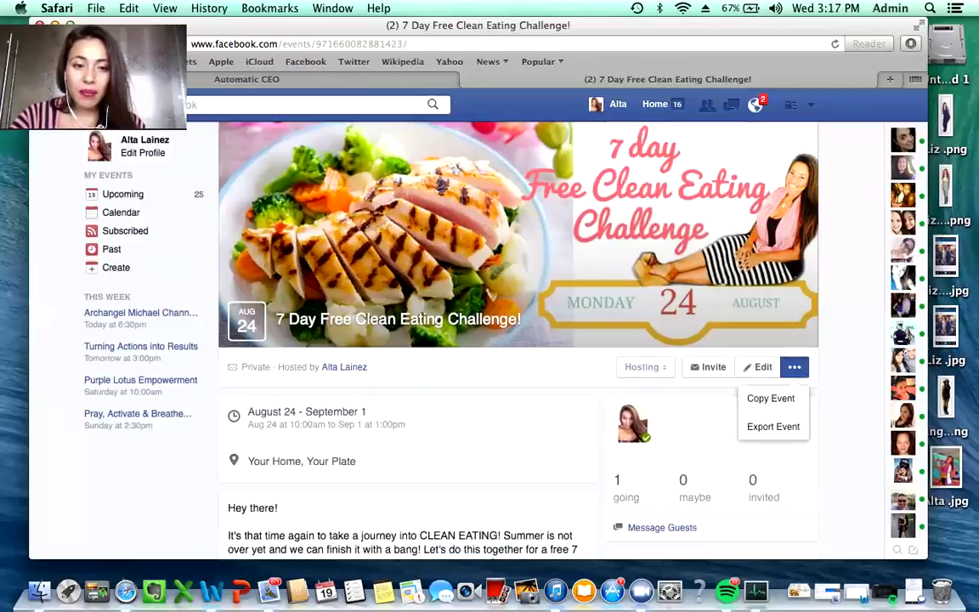
key("Escape")
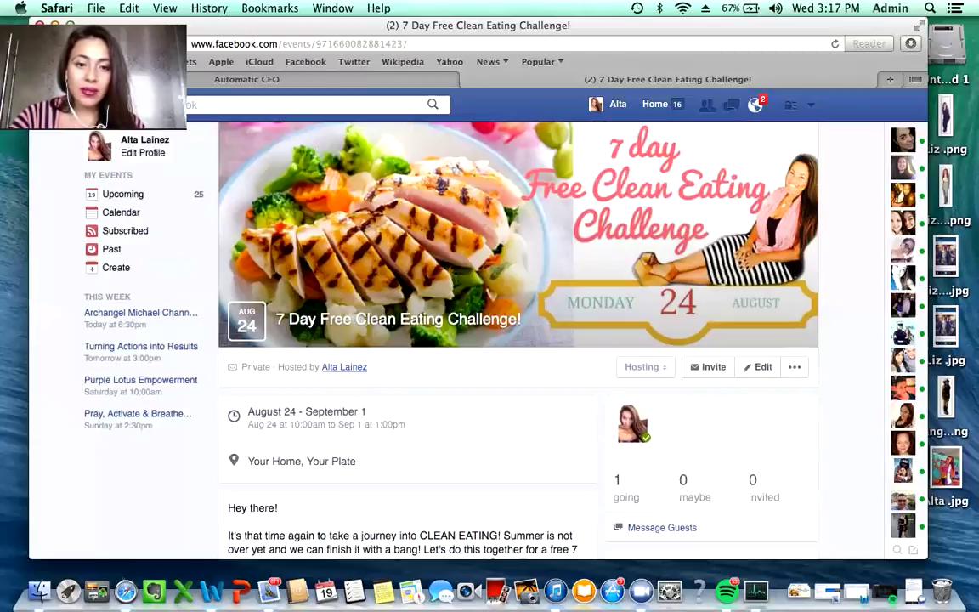
left_click(345, 368)
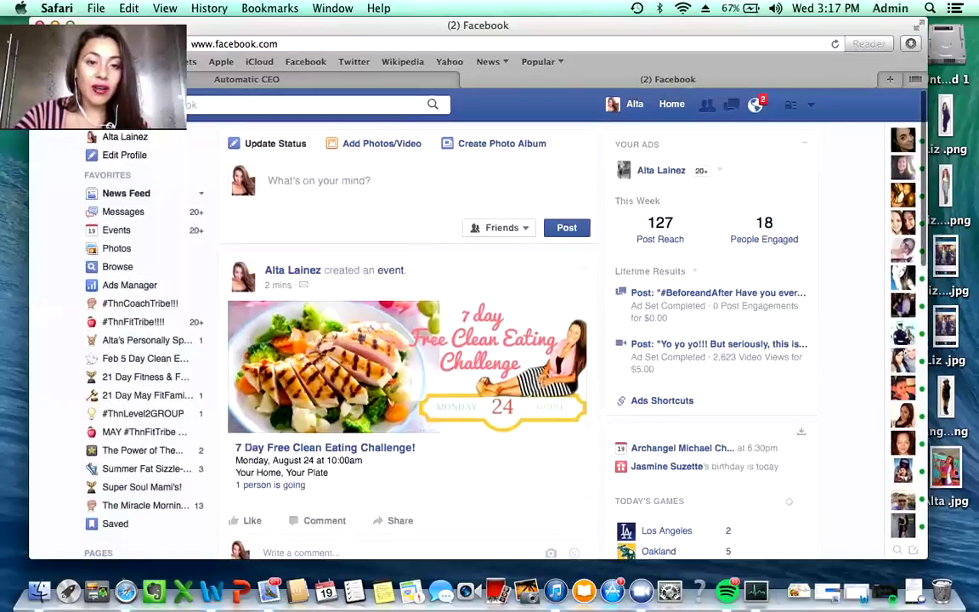
Find the clean eating challenge post in the feed and open the event from its title
scroll(408, 340, "down", 1)
scroll(408, 340, "down", 4)
scroll(408, 340, "up", 5)
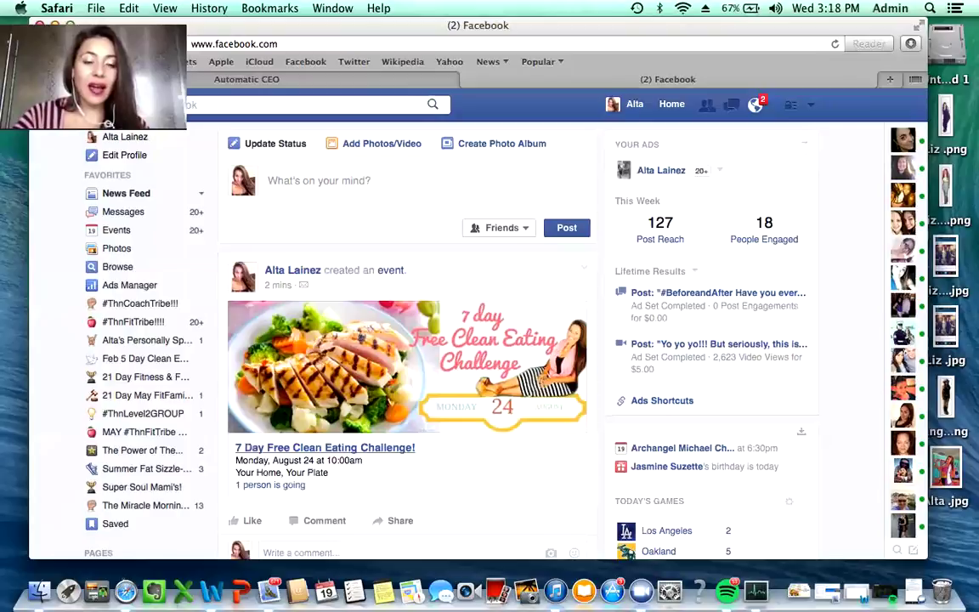
left_click(324, 447)
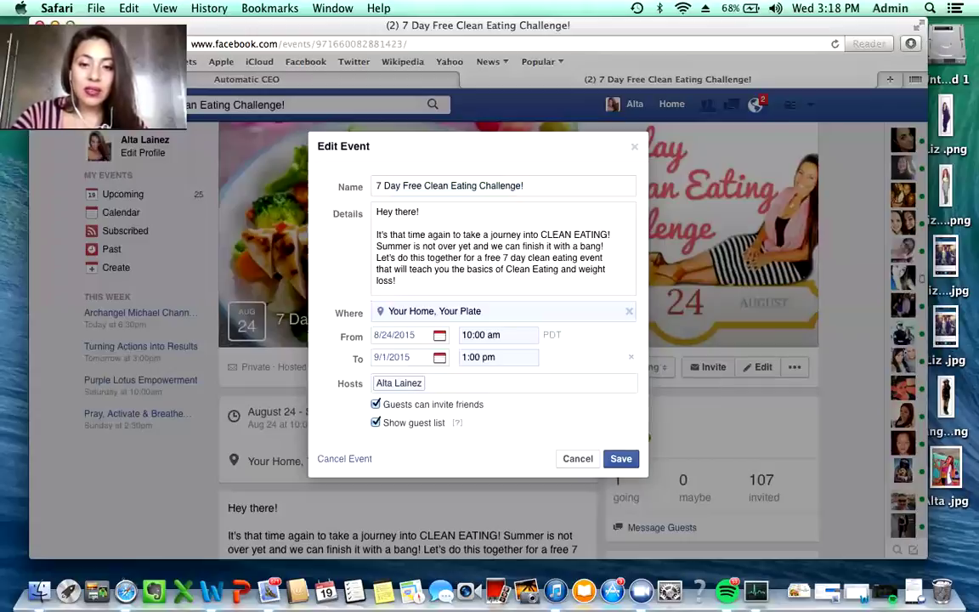
Turn off 'Show guest list' for the clean eating challenge event and save the change
left_click(375, 423)
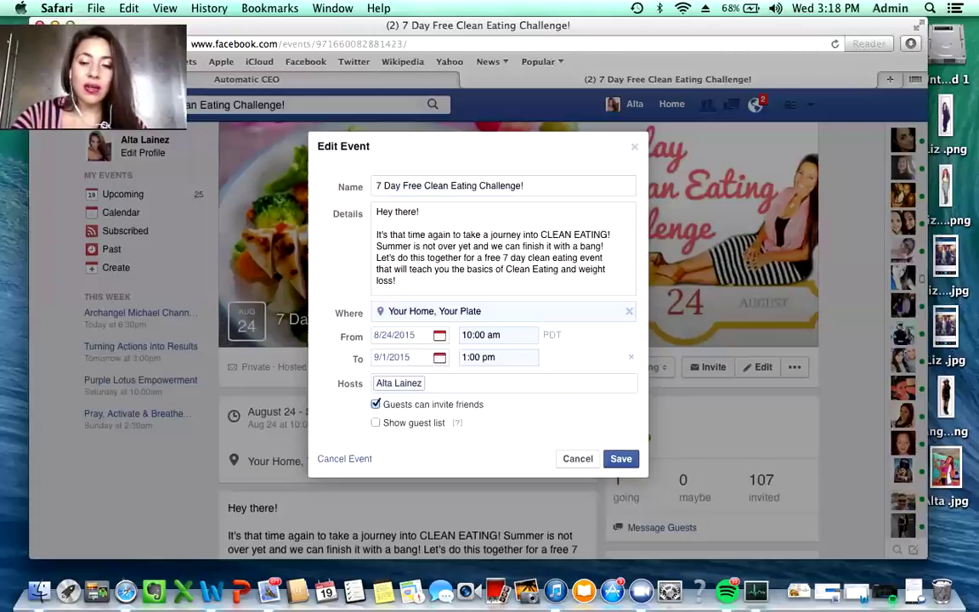
left_click(621, 459)
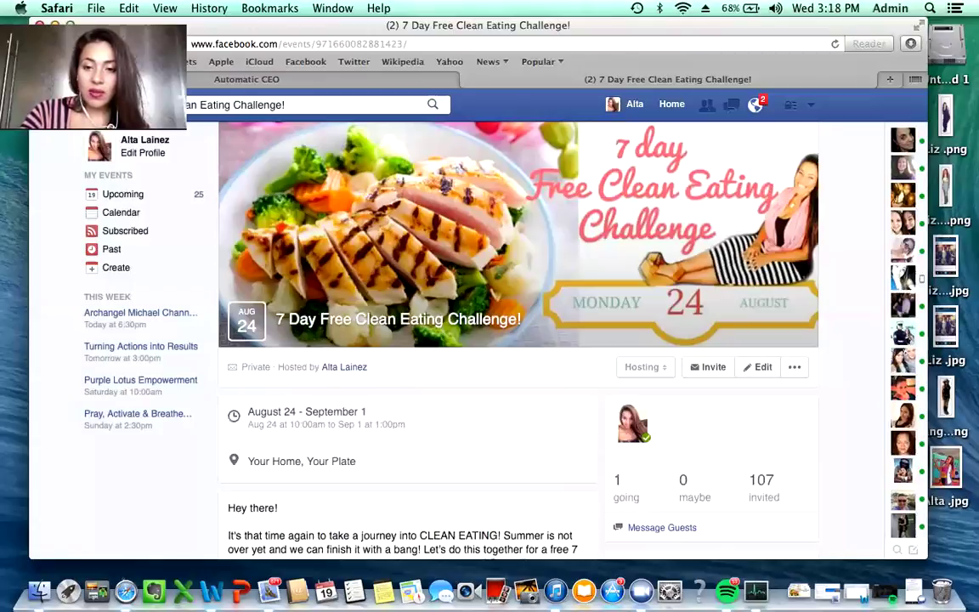
left_click(414, 288)
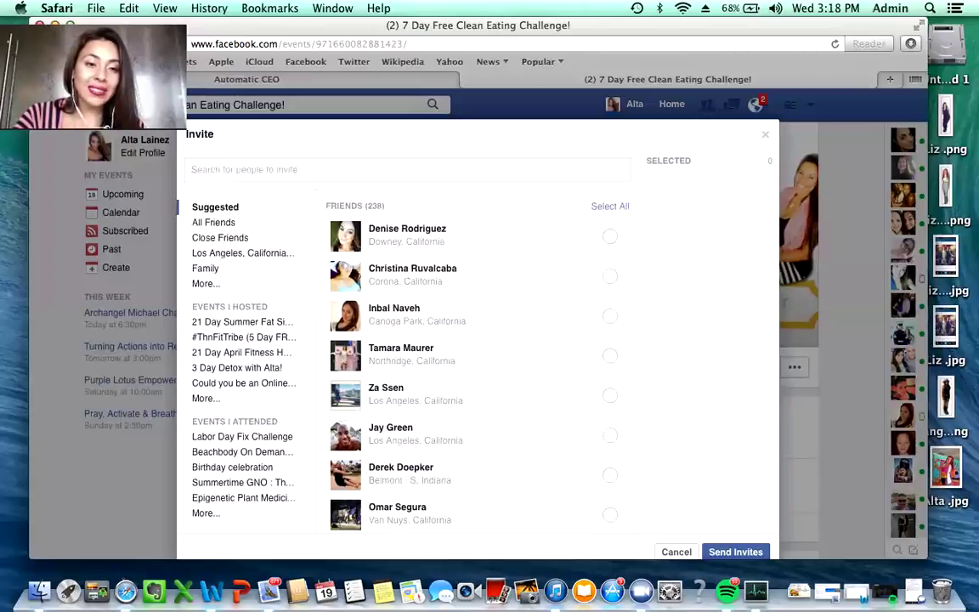
Filter the invite window to the August 2015 friend list and select all 18 friends
left_click(205, 283)
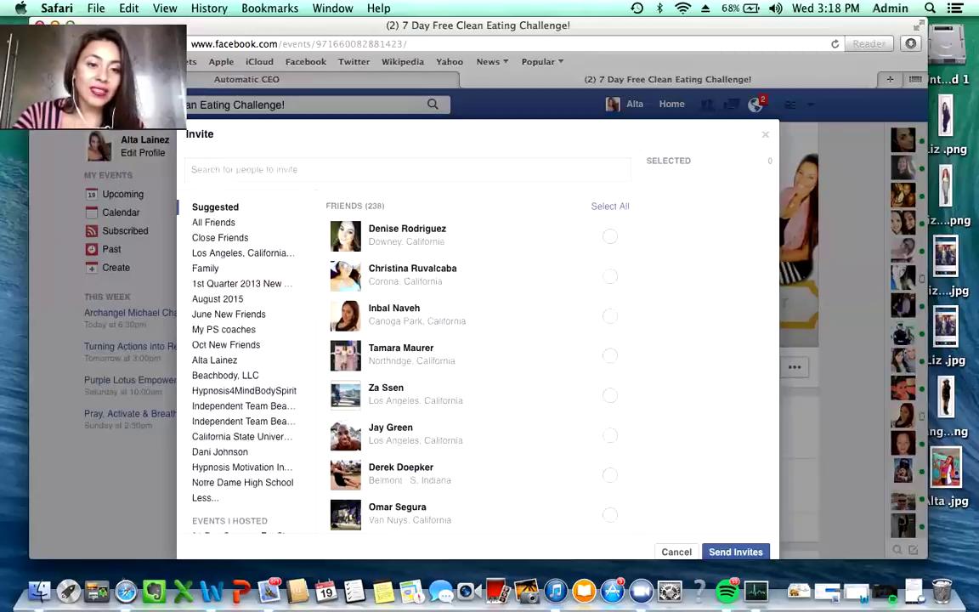
scroll(243, 340, "down", 2)
scroll(242, 340, "down", 2)
scroll(242, 340, "up", 2)
scroll(243, 340, "up", 2)
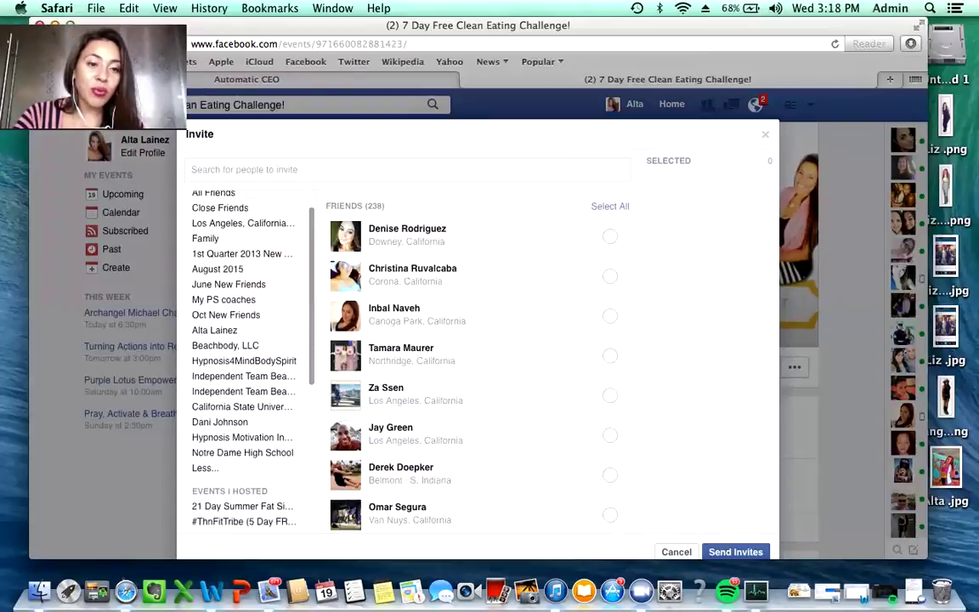
scroll(243, 357, "up", 1)
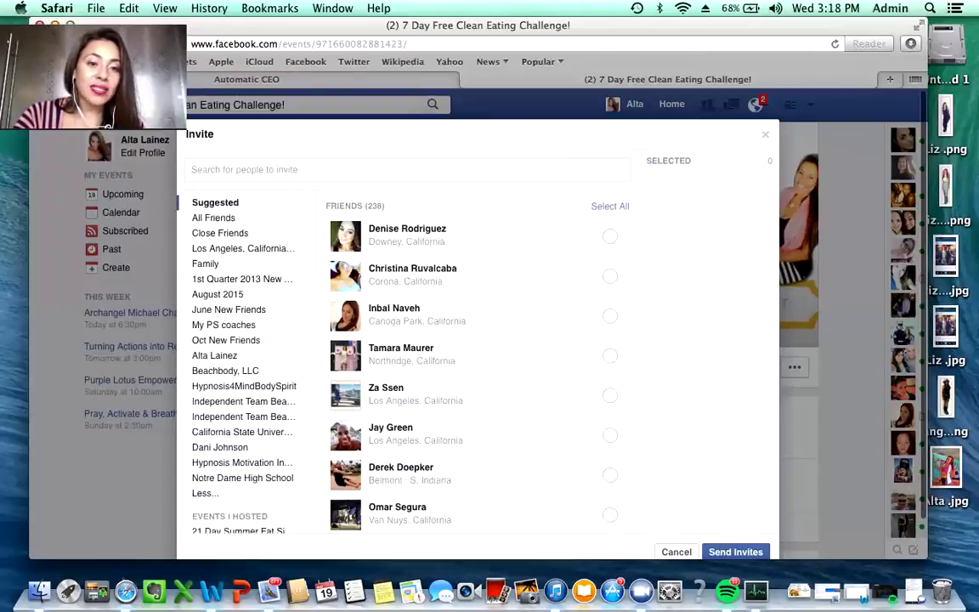
left_click(219, 294)
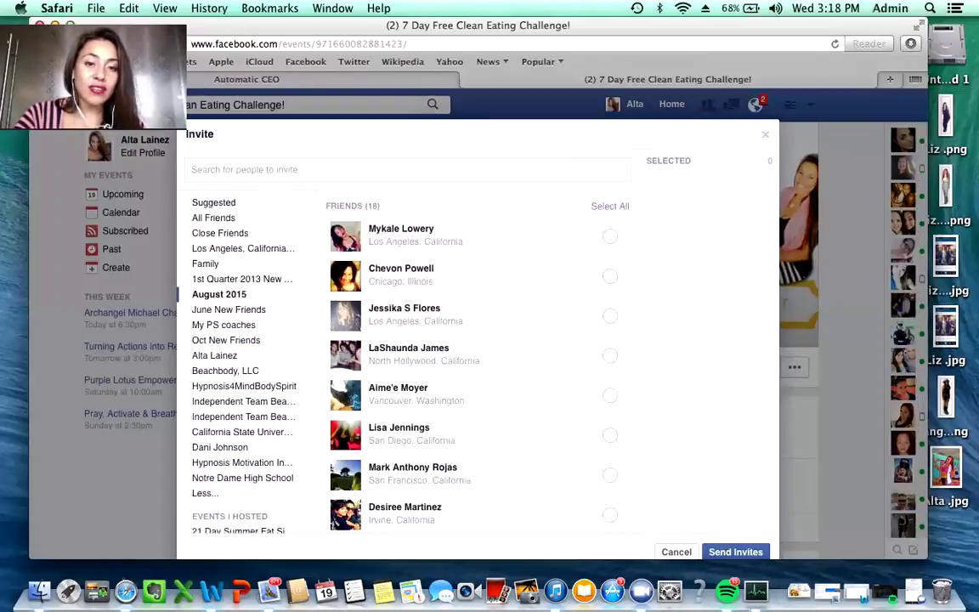
left_click(611, 206)
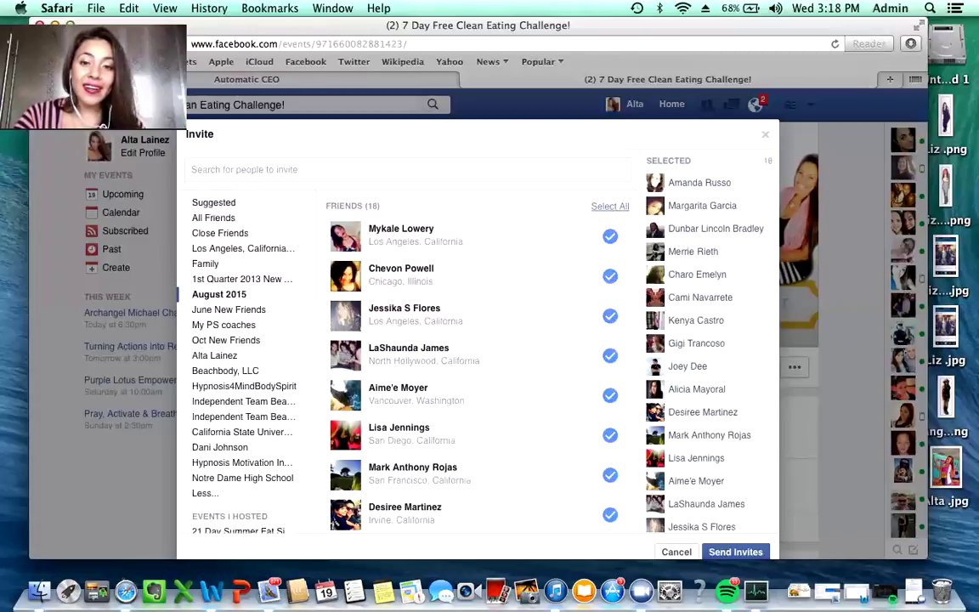
scroll(472, 365, "down", 5)
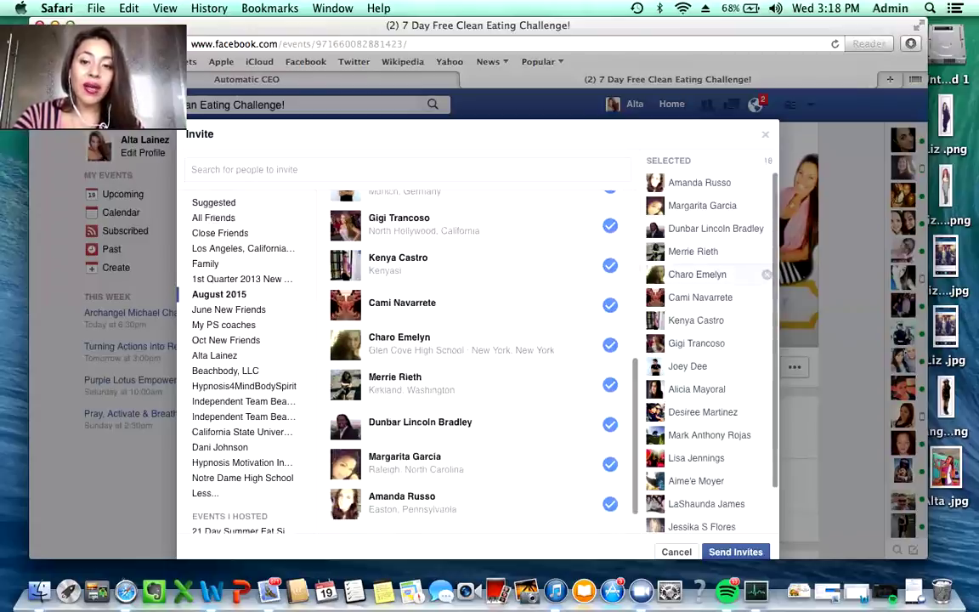
scroll(472, 357, "up", 5)
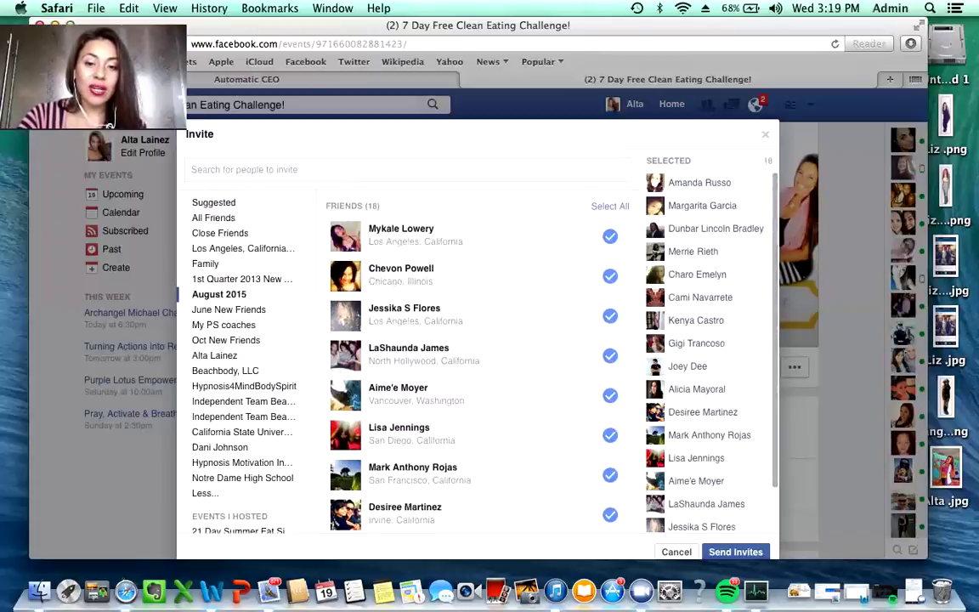
Close the invite window without sending the selected invitations
key("Escape")
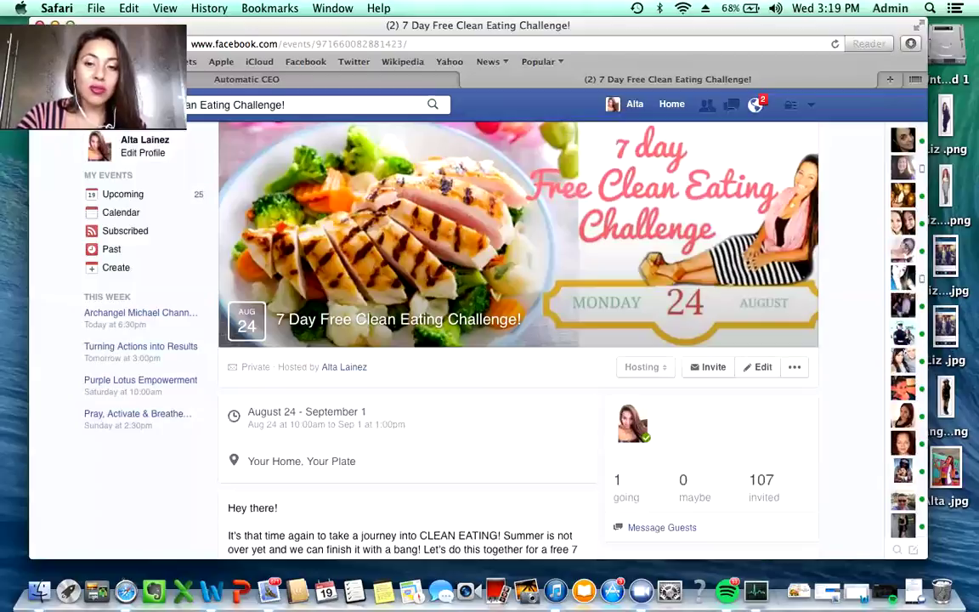
scroll(519, 340, "down", 3)
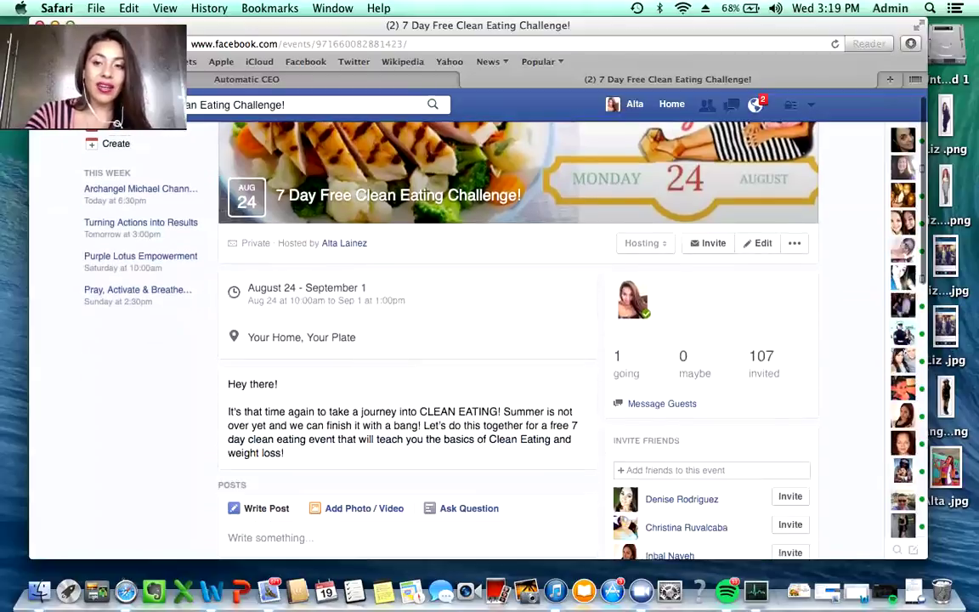
scroll(518, 340, "down", 2)
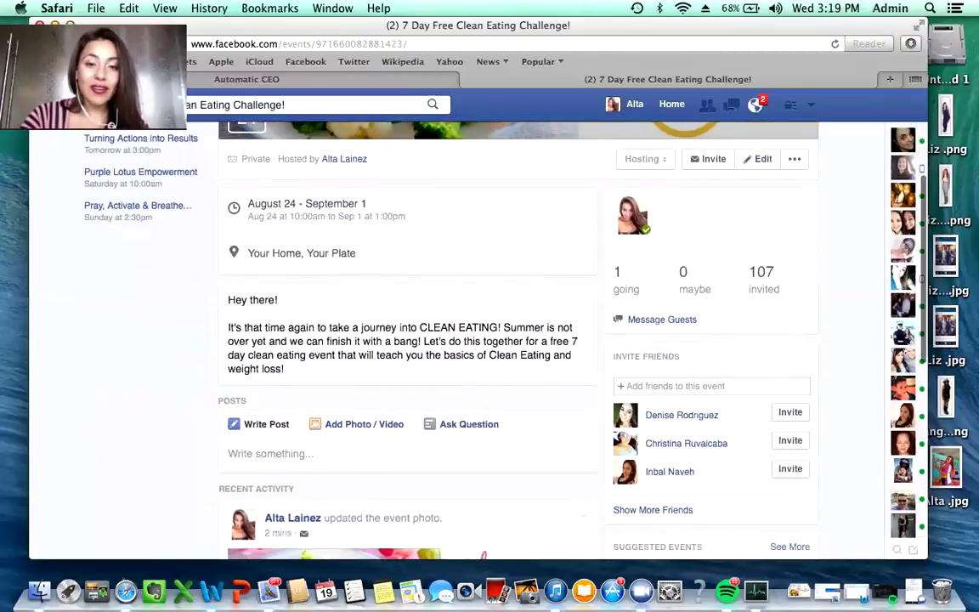
scroll(518, 340, "up", 5)
Reopen and dismiss the invite window, then open and close the event's options menu
left_click(758, 366)
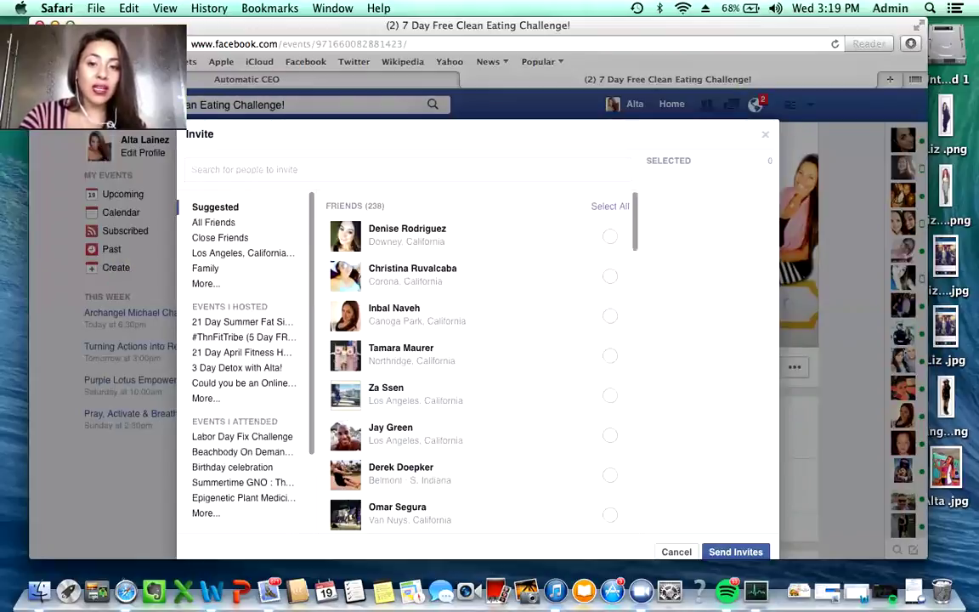
key("Escape")
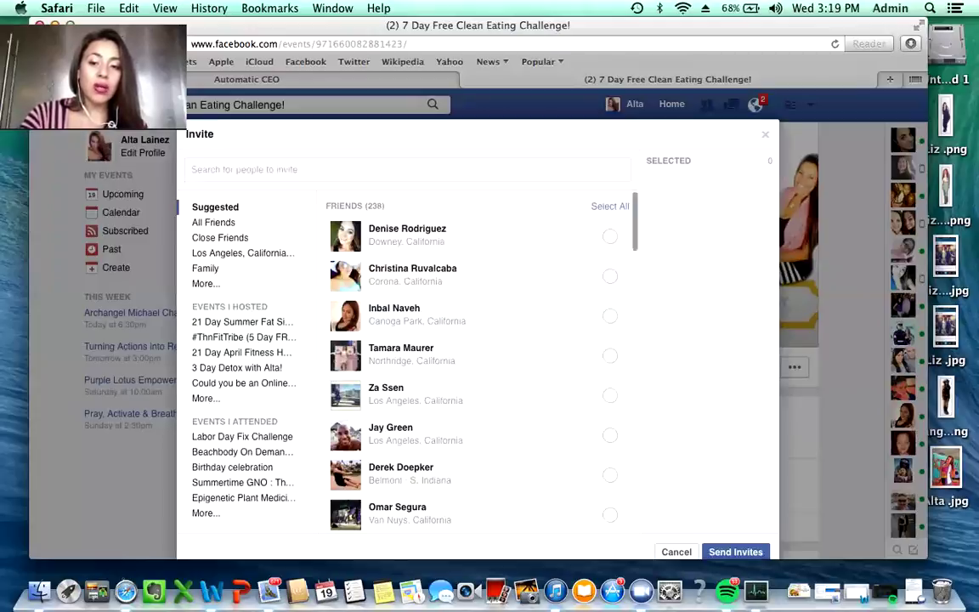
key("Escape")
left_click(794, 367)
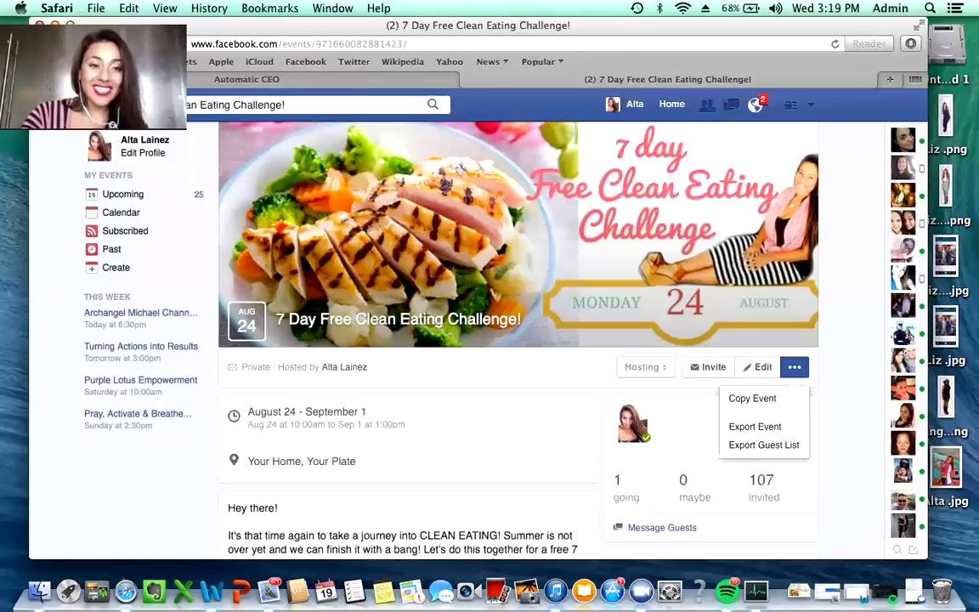
key("Escape")
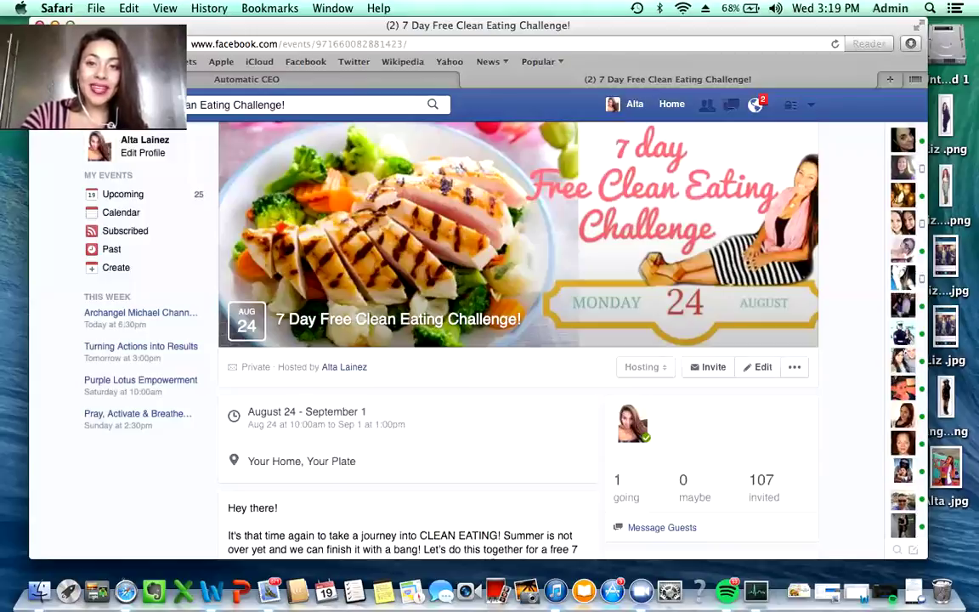